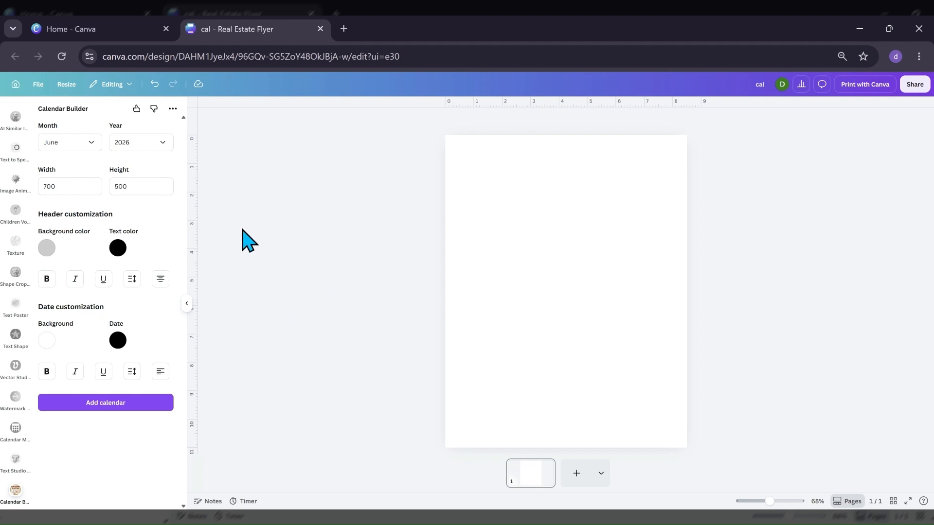
Set the calendar's month to July.
{"action": "left_click", "coordinate": [98, 150]}
{"action": "scroll", "coordinate": [84, 249], "scroll_direction": "down", "scroll_amount": 2}
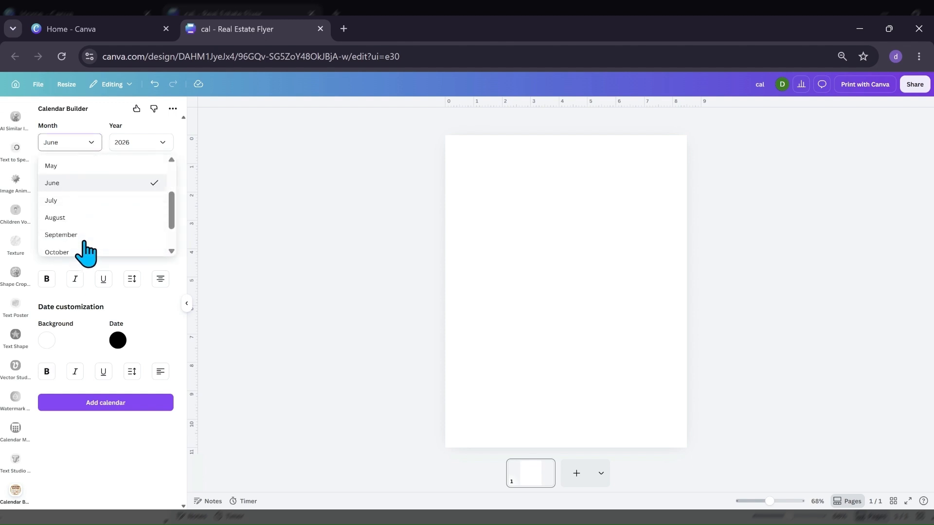
{"action": "left_click", "coordinate": [76, 202]}
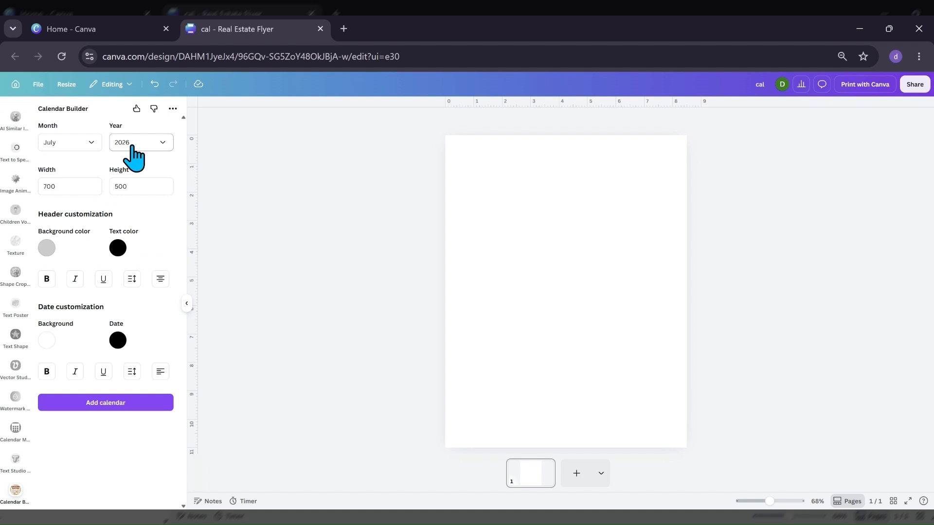
Examine the range of years offered for the calendar, keeping 2026.
{"action": "left_click", "coordinate": [163, 147]}
{"action": "scroll", "coordinate": [126, 204], "scroll_direction": "down", "scroll_amount": 3}
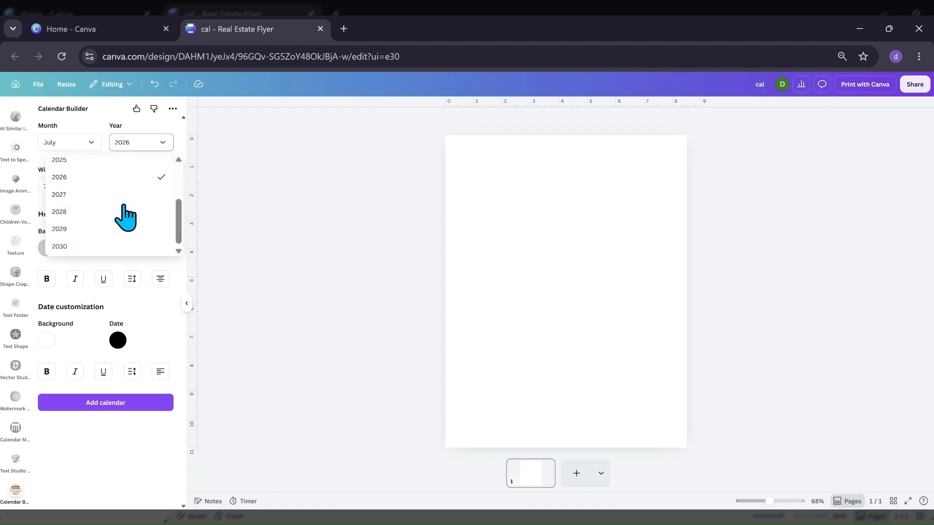
{"action": "scroll", "coordinate": [125, 214], "scroll_direction": "up", "scroll_amount": 3}
{"action": "scroll", "coordinate": [125, 215], "scroll_direction": "down", "scroll_amount": 3}
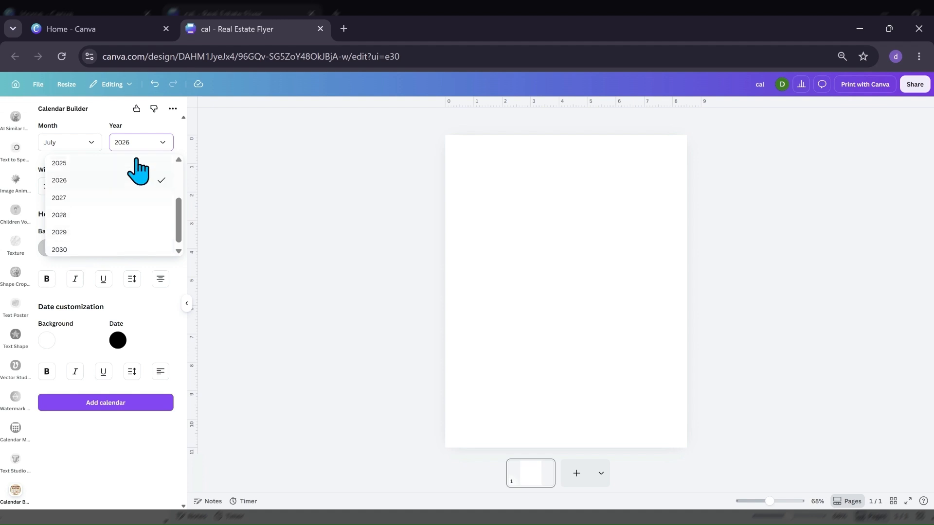
{"action": "left_click", "coordinate": [145, 146]}
{"action": "left_click", "coordinate": [140, 146]}
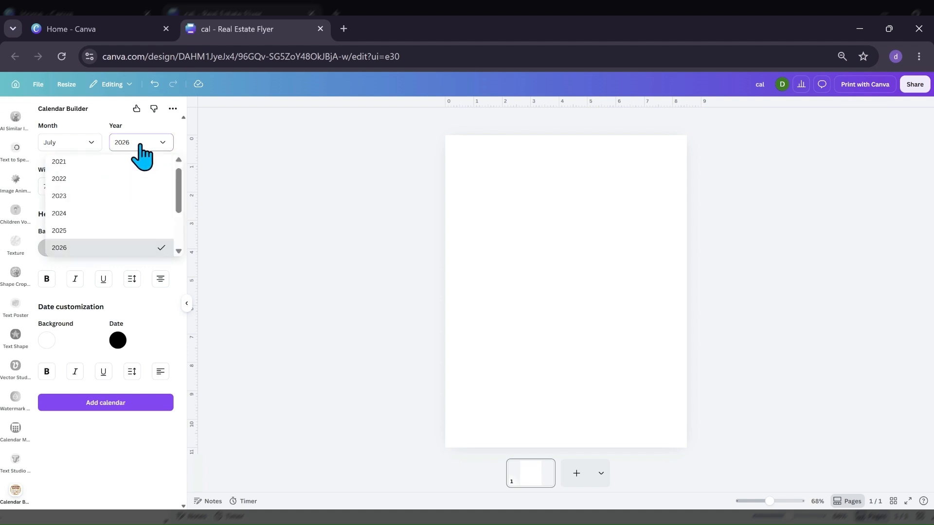
{"action": "scroll", "coordinate": [105, 229], "scroll_direction": "down", "scroll_amount": 3}
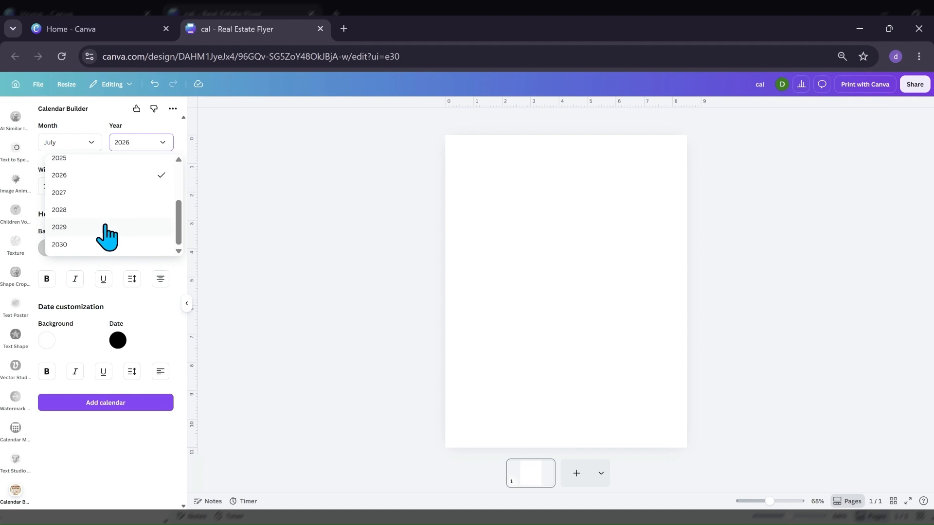
{"action": "scroll", "coordinate": [87, 243], "scroll_direction": "up", "scroll_amount": 3}
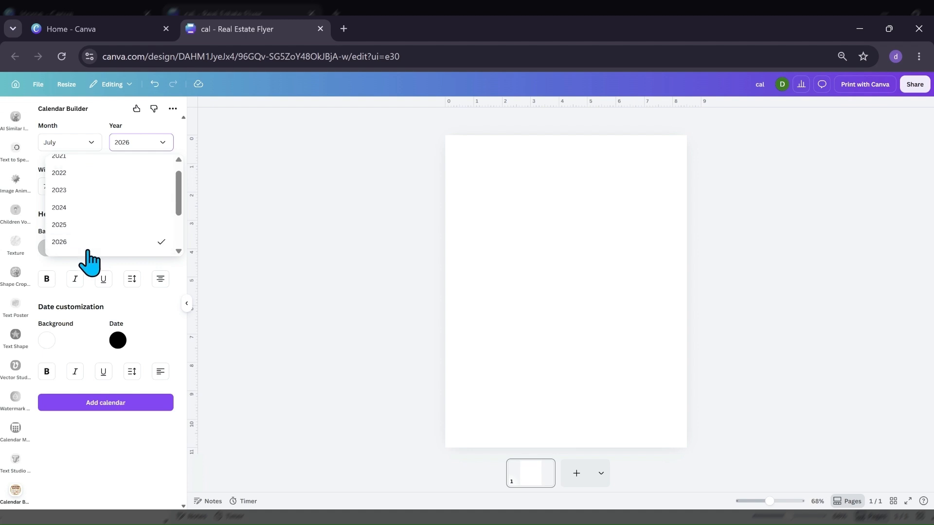
{"action": "left_click", "coordinate": [148, 146]}
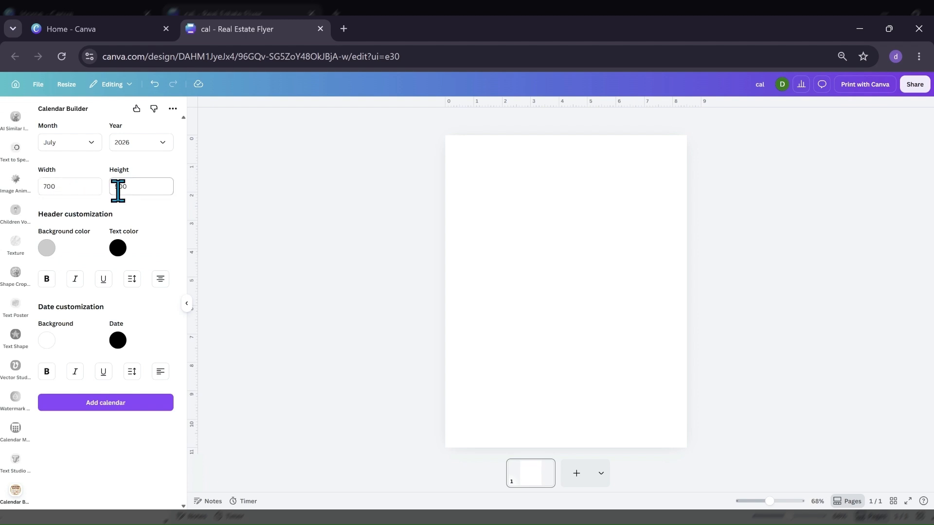
Set the calendar header's background color to light blue #34C7DB.
{"action": "left_click", "coordinate": [46, 248]}
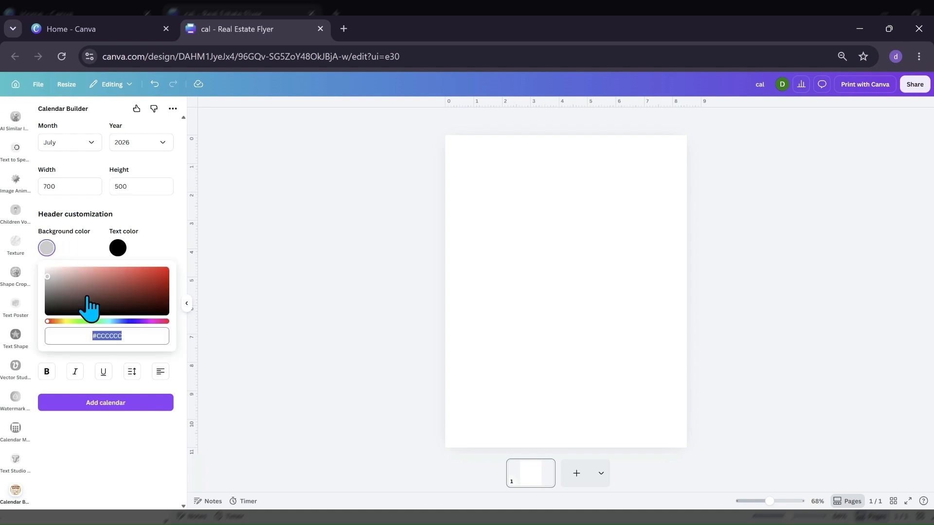
{"action": "left_click", "coordinate": [109, 321]}
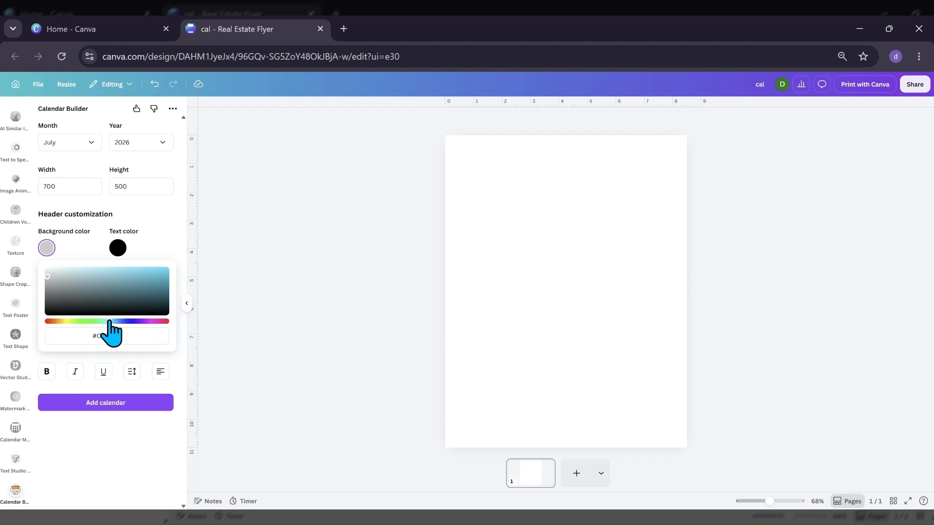
{"action": "left_click", "coordinate": [139, 273]}
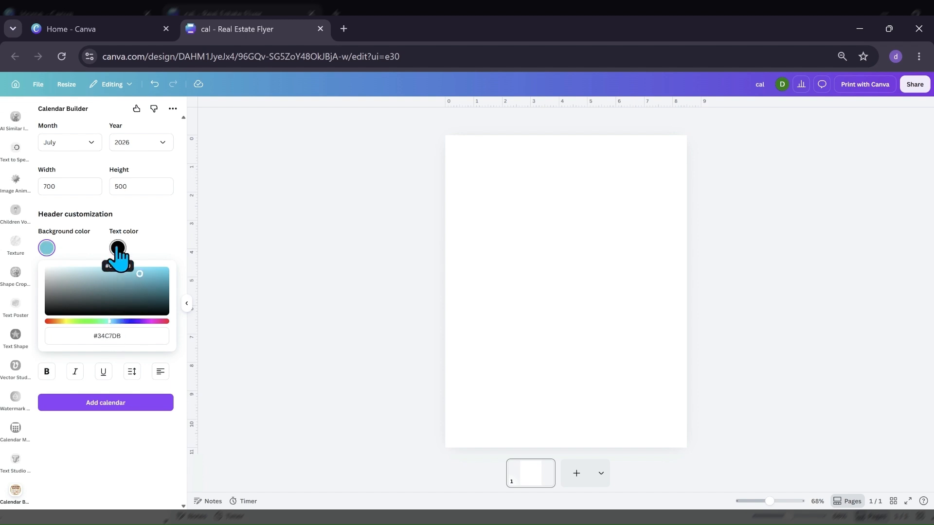
{"action": "left_click", "coordinate": [147, 253]}
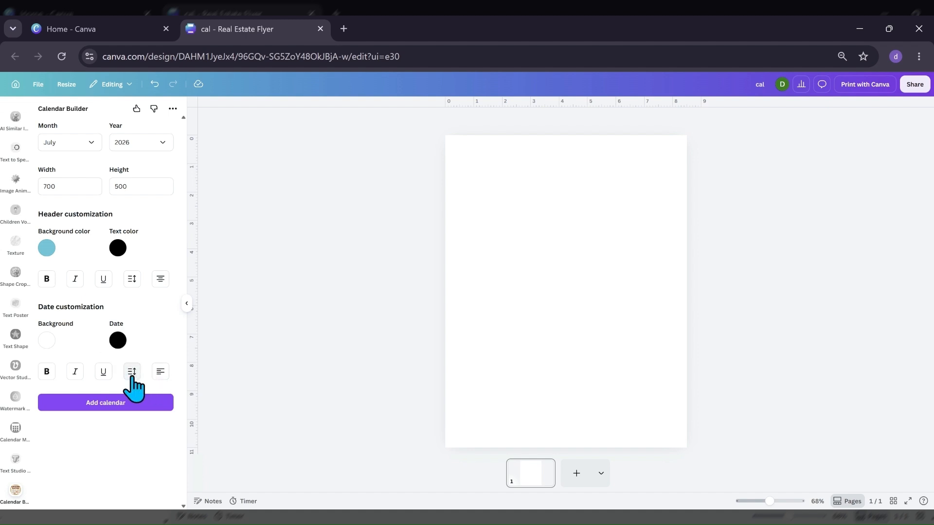
Add the calendar to the page, enlarge it proportionally, and move it near the middle of the page.
{"action": "left_click", "coordinate": [92, 406]}
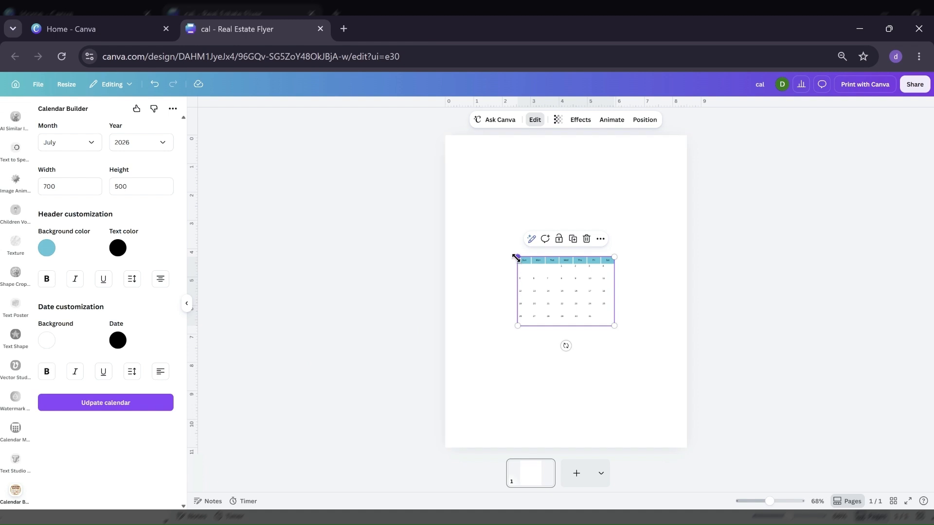
{"action": "left_click_drag", "start_coordinate": [516, 257], "coordinate": [475, 223]}
{"action": "left_click_drag", "start_coordinate": [528, 287], "coordinate": [583, 317]}
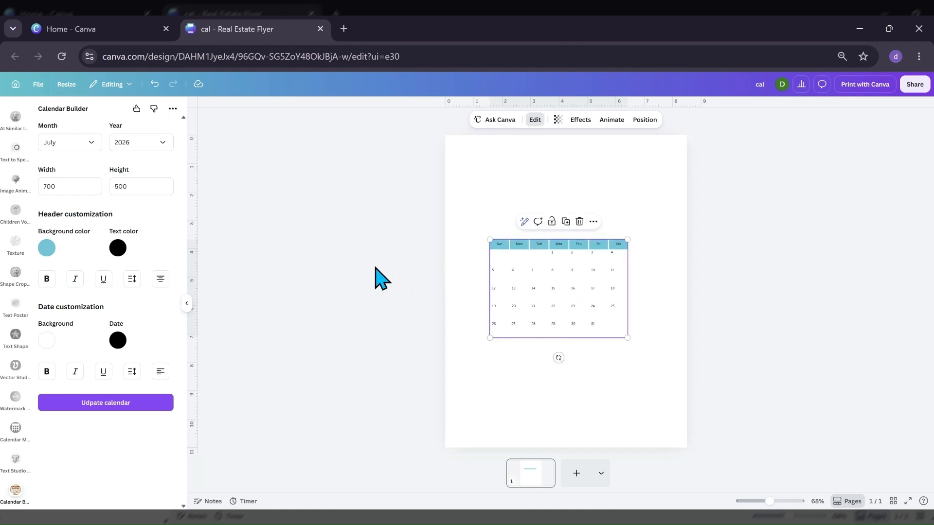
Insert a square from the basic shapes onto the page.
{"action": "left_click", "coordinate": [187, 303]}
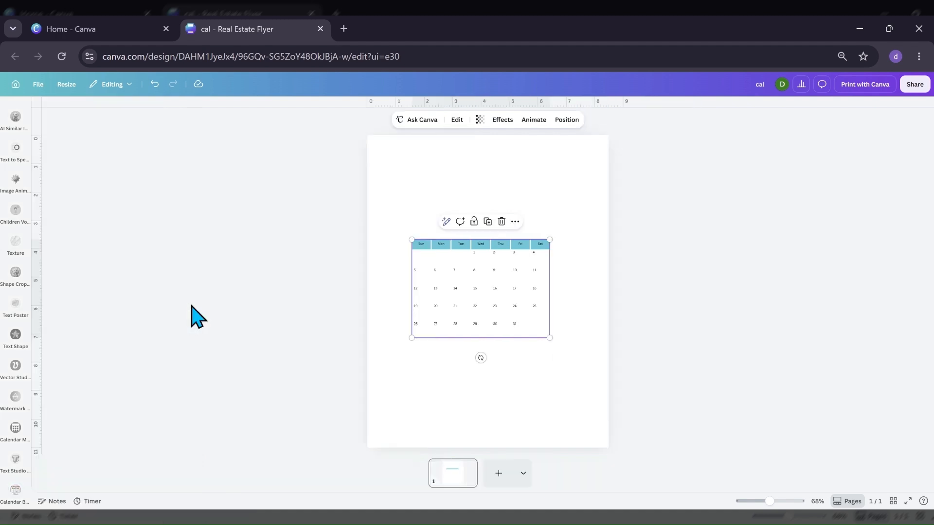
{"action": "scroll", "coordinate": [16, 250], "scroll_direction": "down", "scroll_amount": 10}
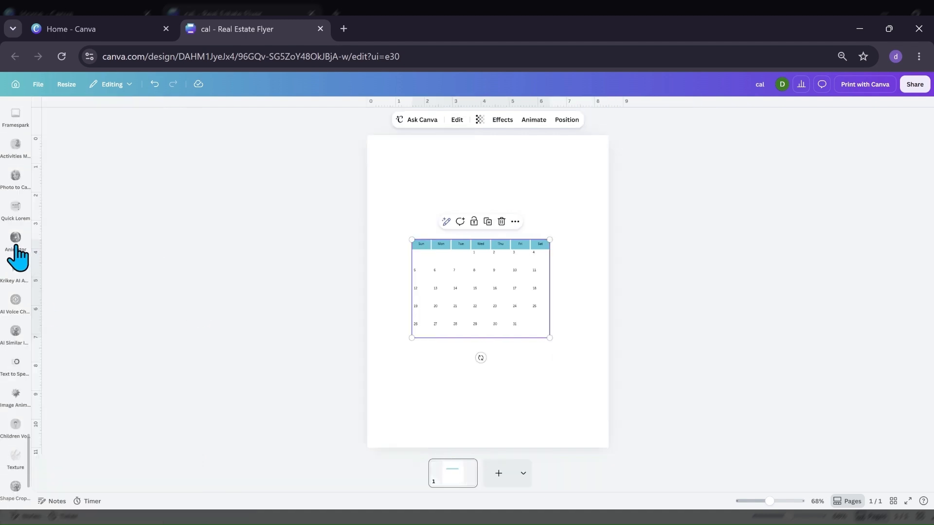
{"action": "scroll", "coordinate": [17, 252], "scroll_direction": "up", "scroll_amount": 10}
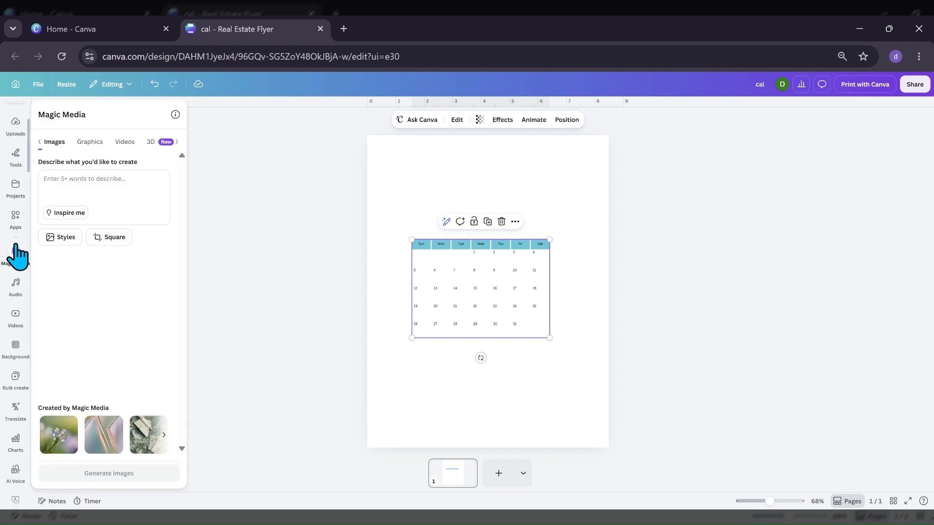
{"action": "left_click", "coordinate": [17, 163]}
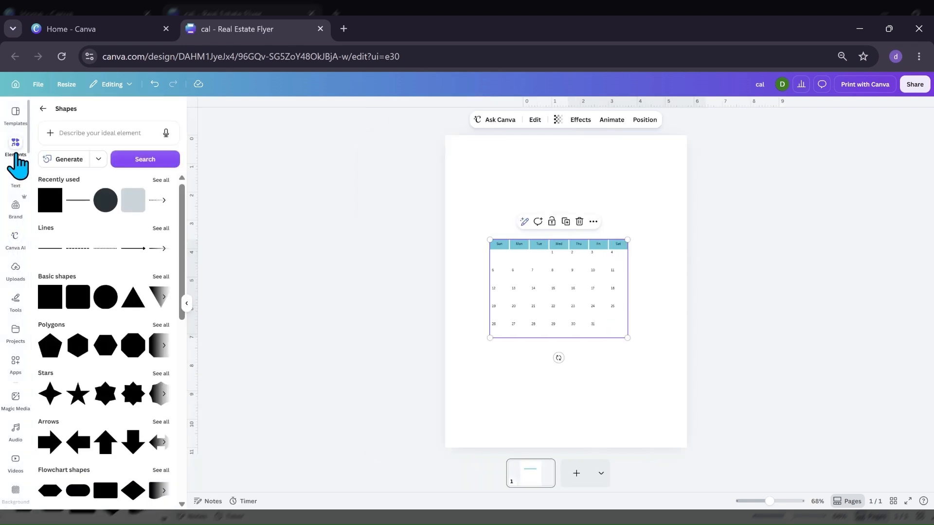
{"action": "left_click", "coordinate": [49, 304]}
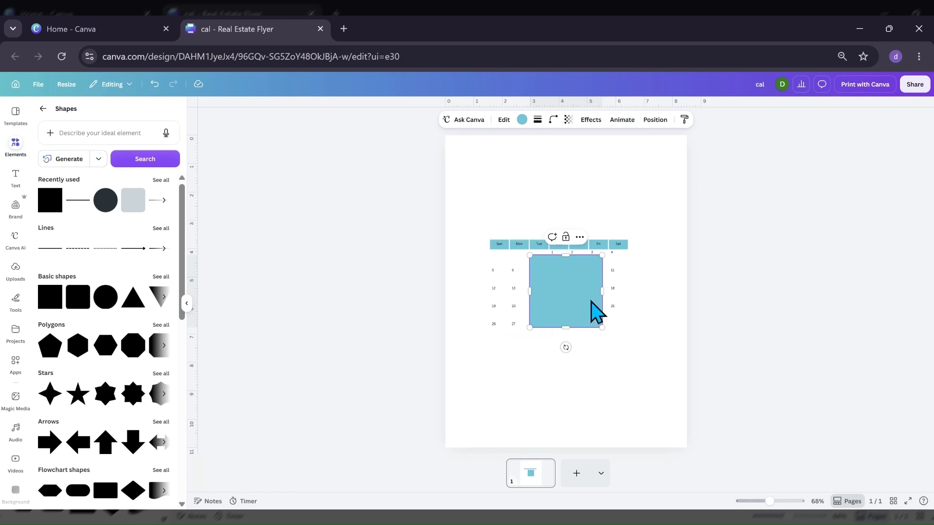
Fill the square with a vertical linear gradient running from turquoise at the top to purple at the bottom.
{"action": "left_click", "coordinate": [522, 120]}
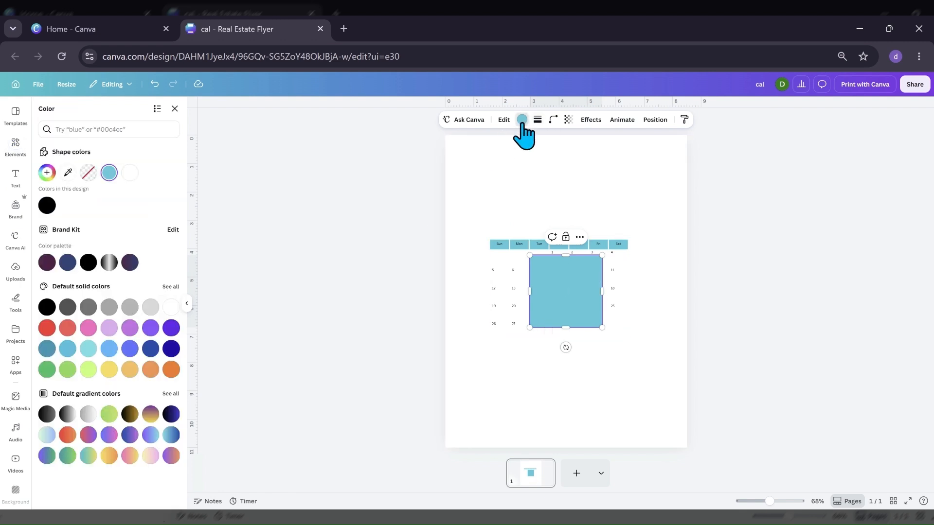
{"action": "left_click", "coordinate": [150, 434]}
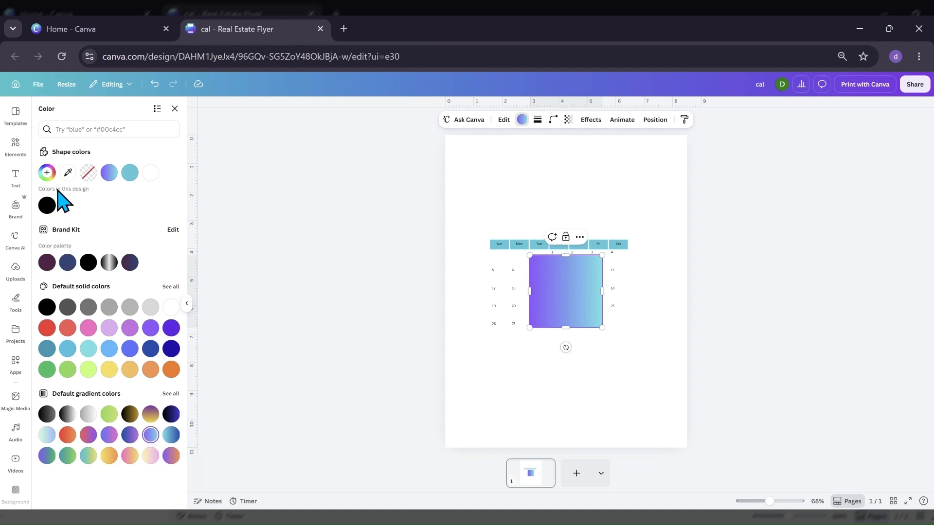
{"action": "left_click", "coordinate": [47, 173]}
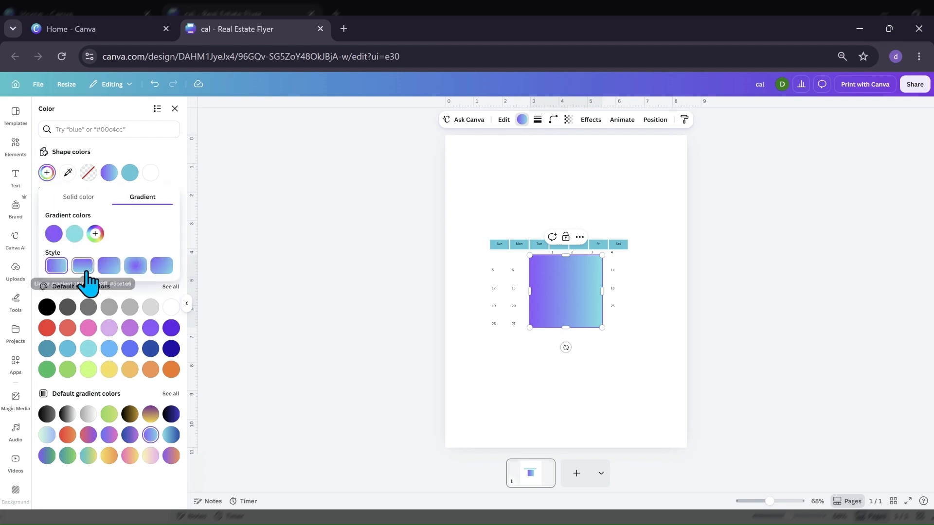
{"action": "left_click", "coordinate": [84, 267]}
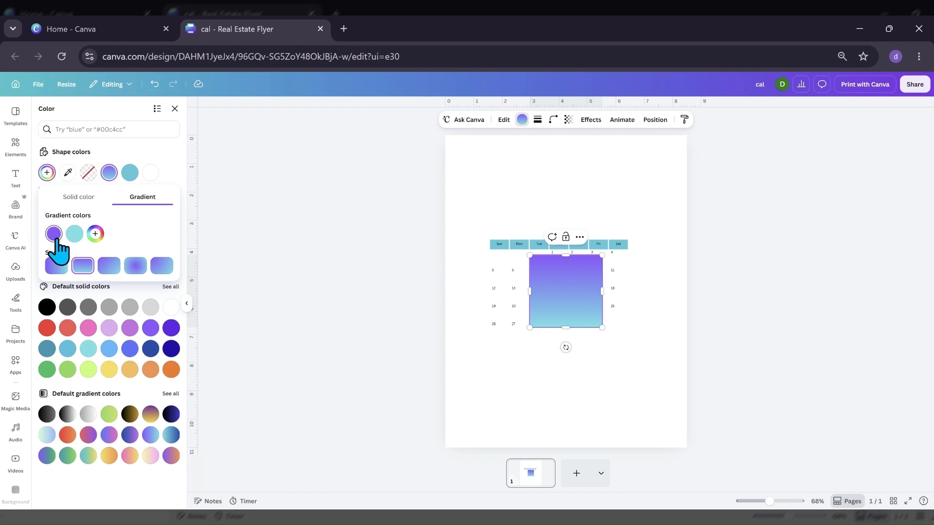
{"action": "left_click_drag", "start_coordinate": [54, 234], "coordinate": [84, 234]}
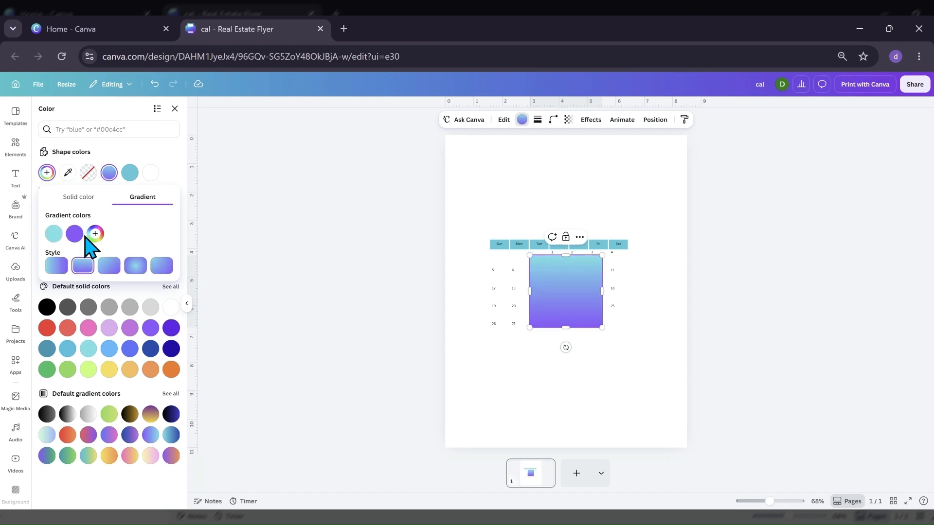
Move and enlarge the gradient square so it covers the whole calendar with a margin around it.
{"action": "left_click_drag", "start_coordinate": [562, 314], "coordinate": [532, 309]}
{"action": "left_click_drag", "start_coordinate": [488, 265], "coordinate": [474, 196]}
{"action": "left_click_drag", "start_coordinate": [559, 267], "coordinate": [639, 265]}
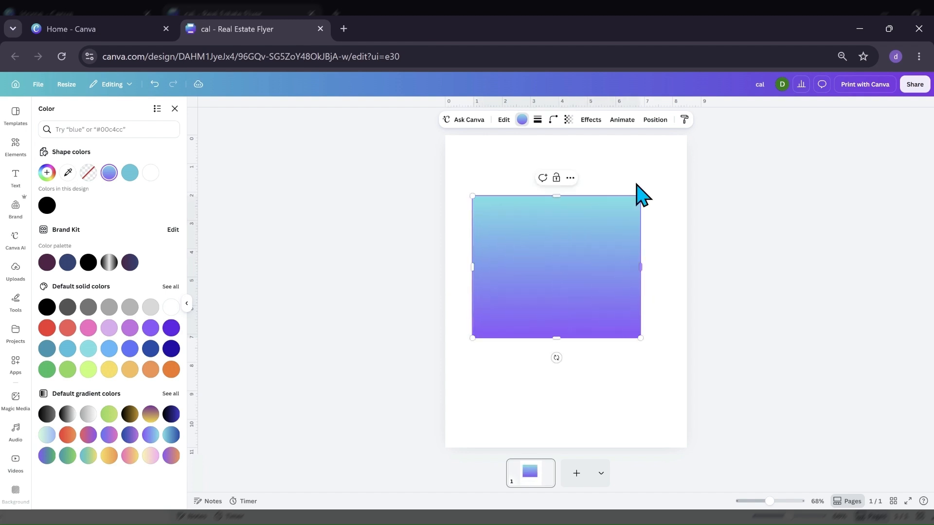
Place the gradient square behind the calendar in the layer order and center the calendar horizontally over it.
{"action": "left_click", "coordinate": [655, 120]}
{"action": "left_click", "coordinate": [145, 130]}
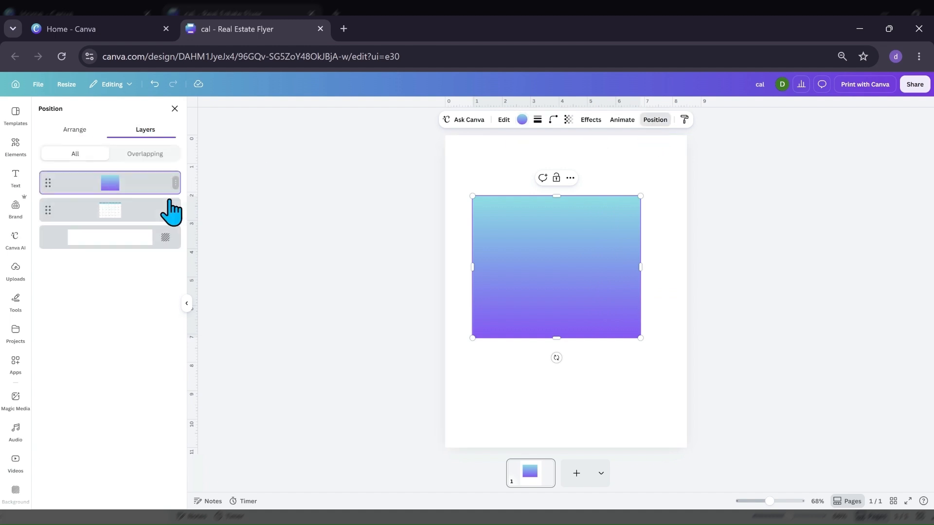
{"action": "left_click_drag", "start_coordinate": [163, 192], "coordinate": [156, 225]}
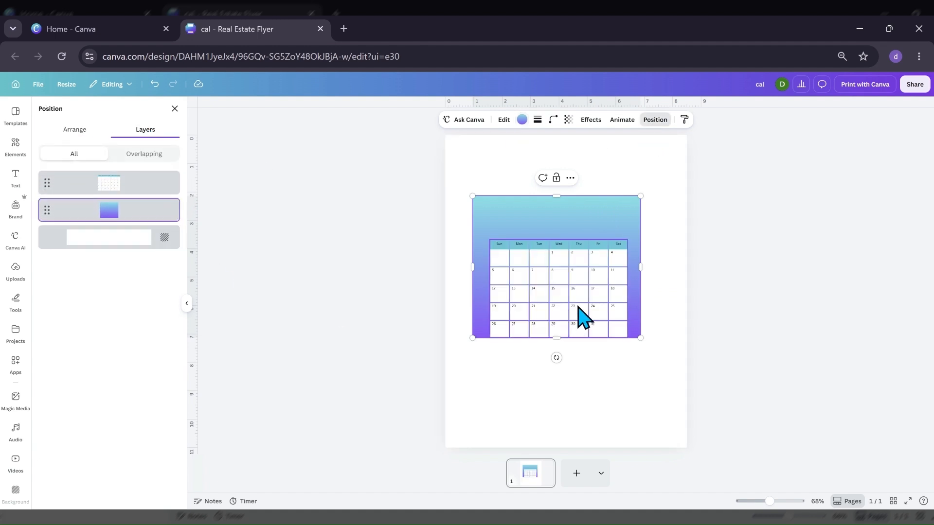
{"action": "left_click_drag", "start_coordinate": [578, 307], "coordinate": [573, 299]}
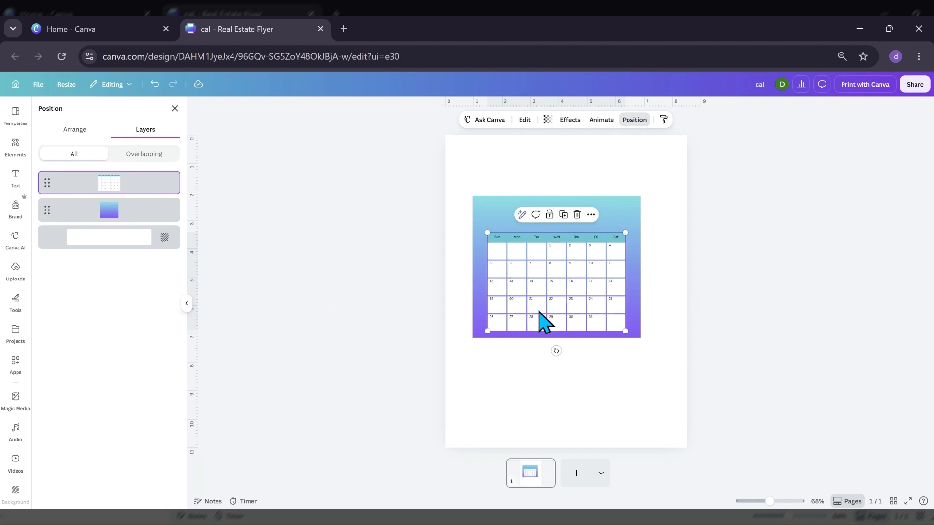
Change the background square's fill to solid black.
{"action": "left_click", "coordinate": [492, 210]}
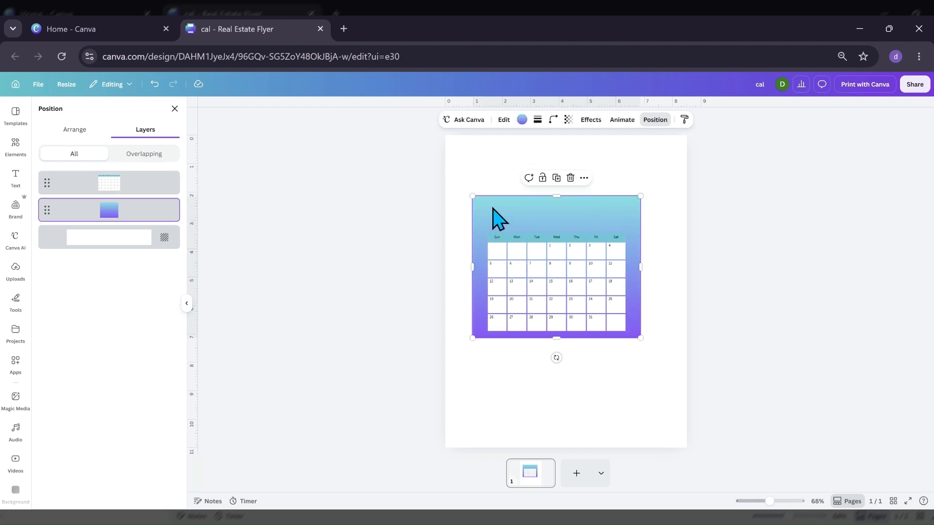
{"action": "left_click", "coordinate": [522, 121]}
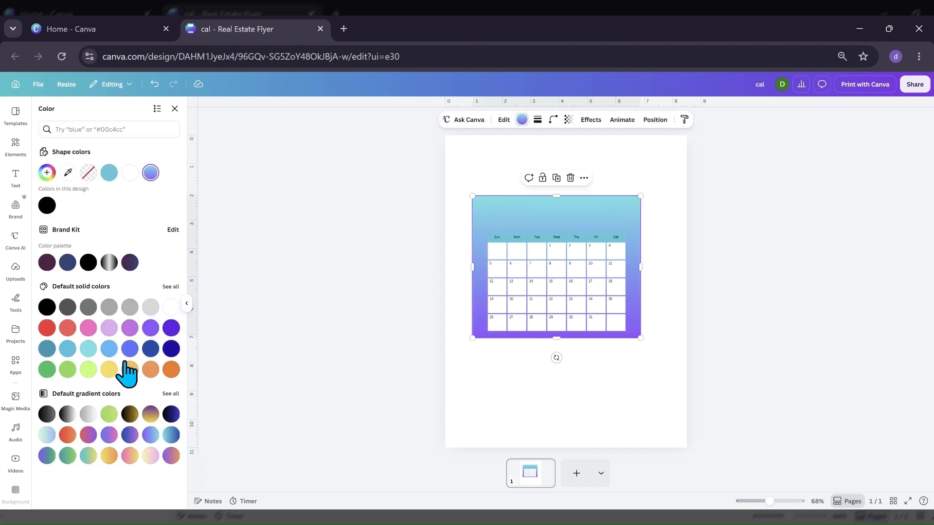
{"action": "left_click", "coordinate": [47, 307]}
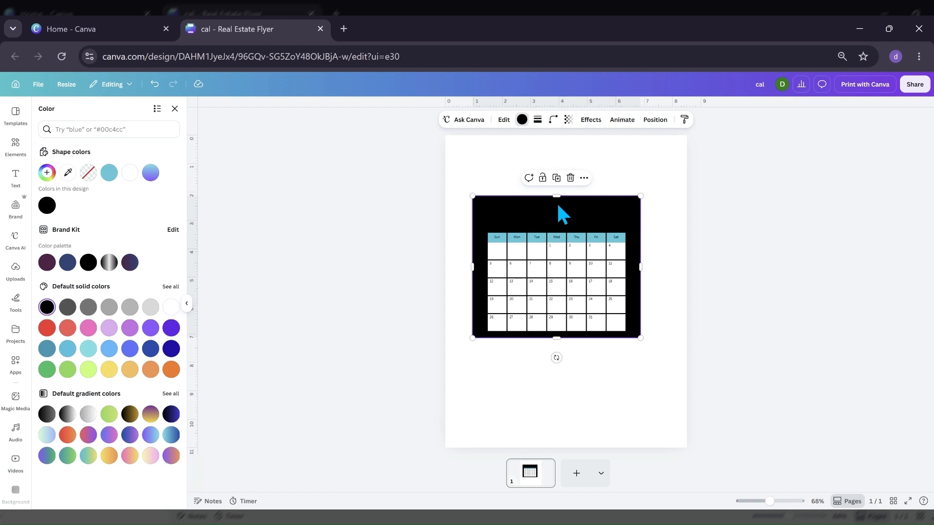
Shrink the black shape on all four sides to a thin, even border around the calendar, leaving nothing selected.
{"action": "left_click_drag", "start_coordinate": [556, 196], "coordinate": [554, 229]}
{"action": "left_click_drag", "start_coordinate": [639, 283], "coordinate": [630, 288]}
{"action": "left_click_drag", "start_coordinate": [475, 288], "coordinate": [488, 288]}
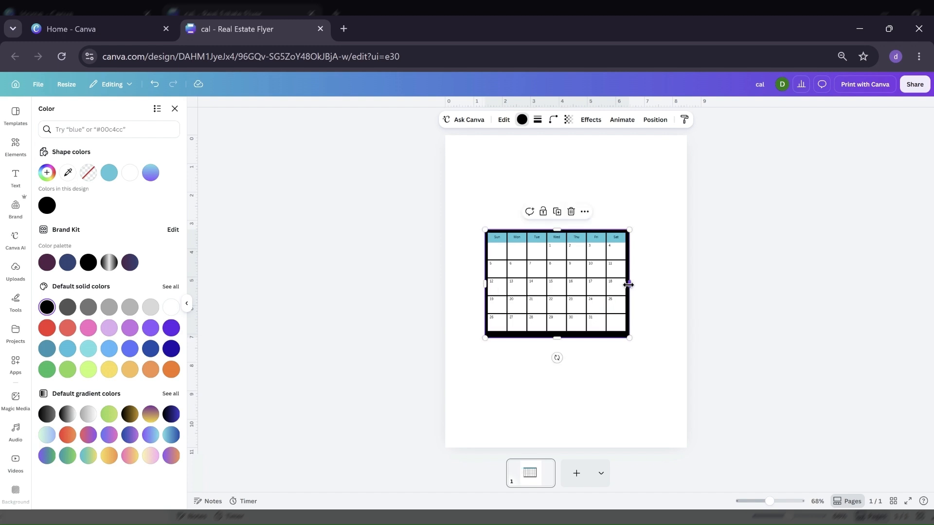
{"action": "left_click_drag", "start_coordinate": [627, 285], "coordinate": [628, 285]}
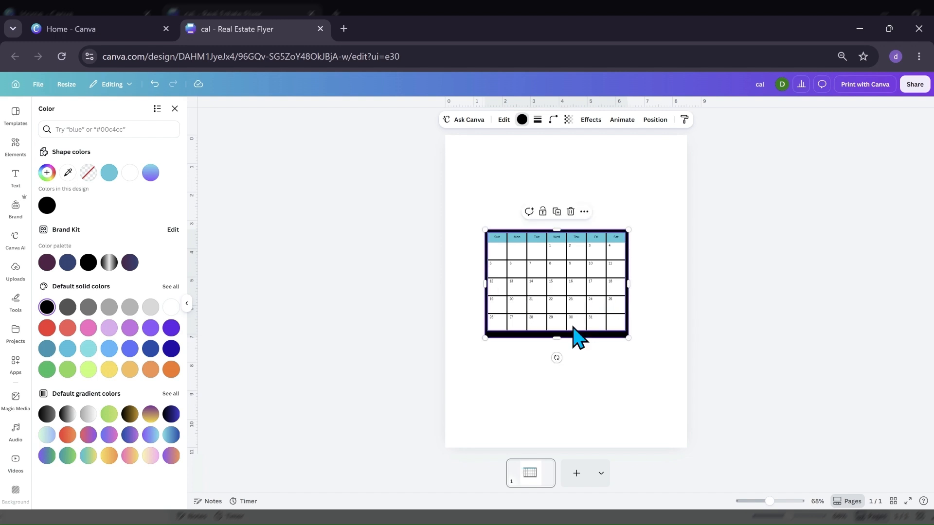
{"action": "left_click_drag", "start_coordinate": [558, 335], "coordinate": [557, 331]}
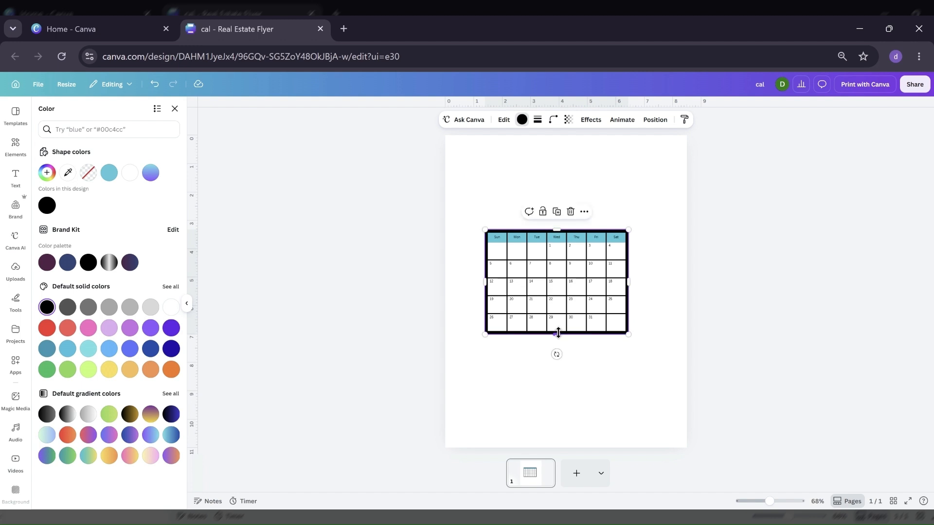
{"action": "left_click", "coordinate": [503, 371]}
{"action": "left_click_drag", "start_coordinate": [459, 232], "coordinate": [549, 335]}
{"action": "left_click", "coordinate": [485, 373]}
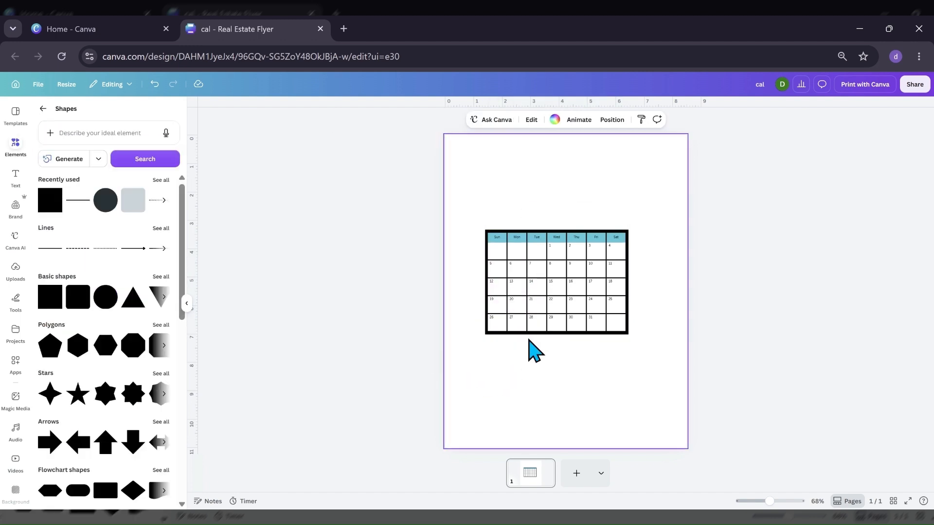
Undo the black shape's shrinking to a thin border and move the calendar slightly down inside the larger shape.
{"action": "left_click", "coordinate": [507, 298]}
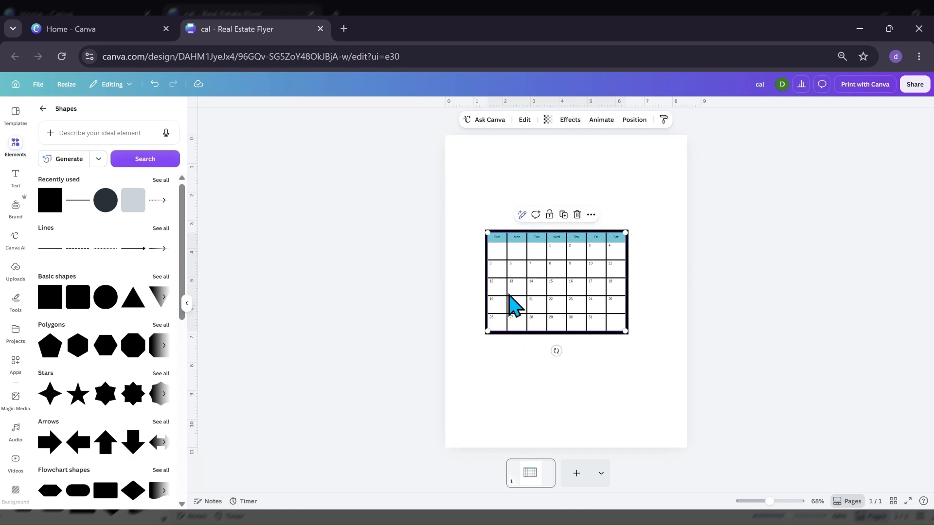
{"action": "left_click", "coordinate": [154, 86]}
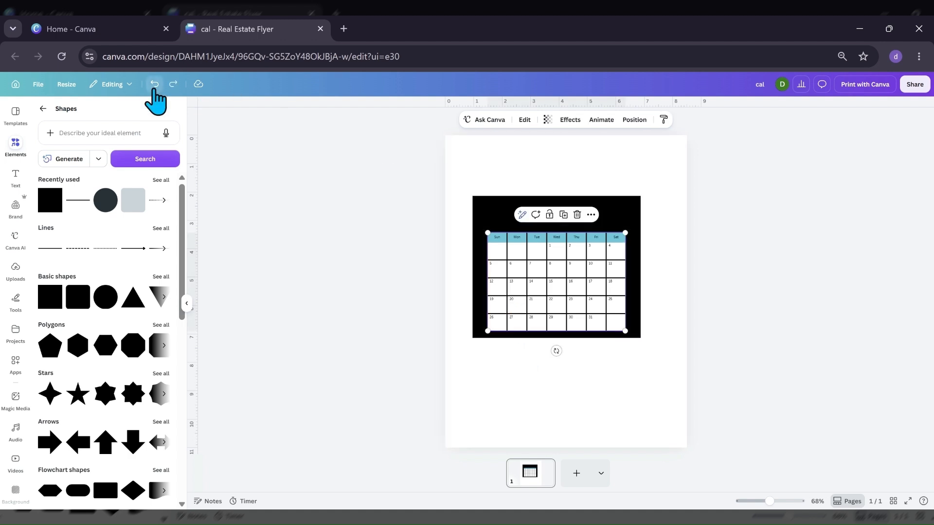
{"action": "left_click_drag", "start_coordinate": [567, 298], "coordinate": [566, 294]}
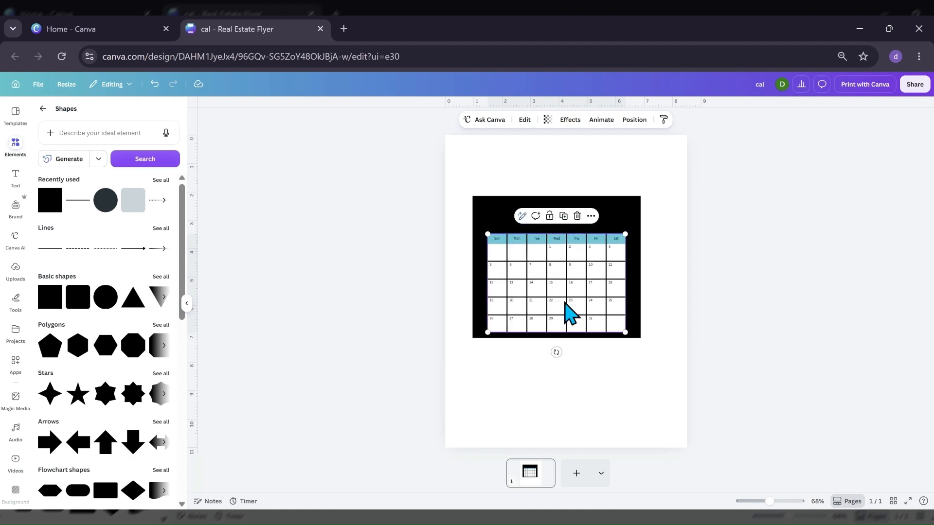
Stretch the black shape upward and downward into a tall rectangle and move the calendar down into its lower half.
{"action": "left_click", "coordinate": [501, 226]}
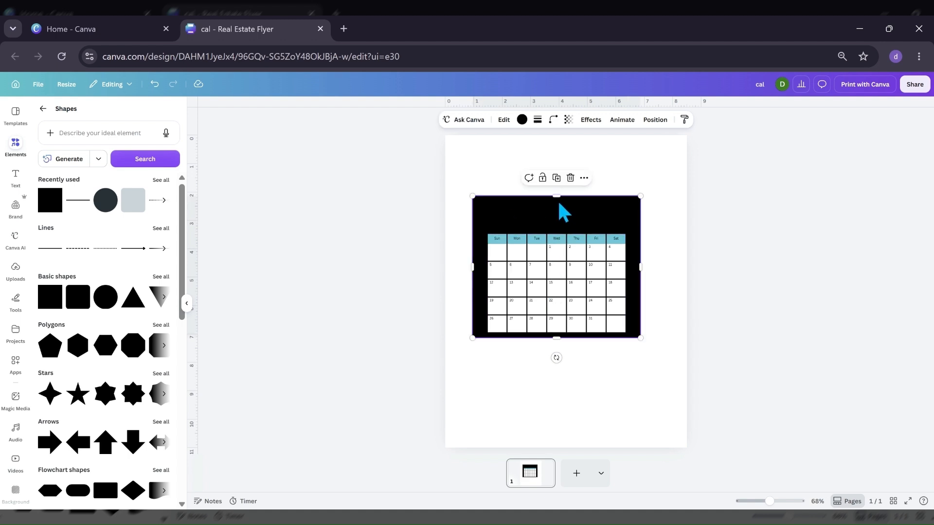
{"action": "left_click_drag", "start_coordinate": [557, 196], "coordinate": [556, 150]}
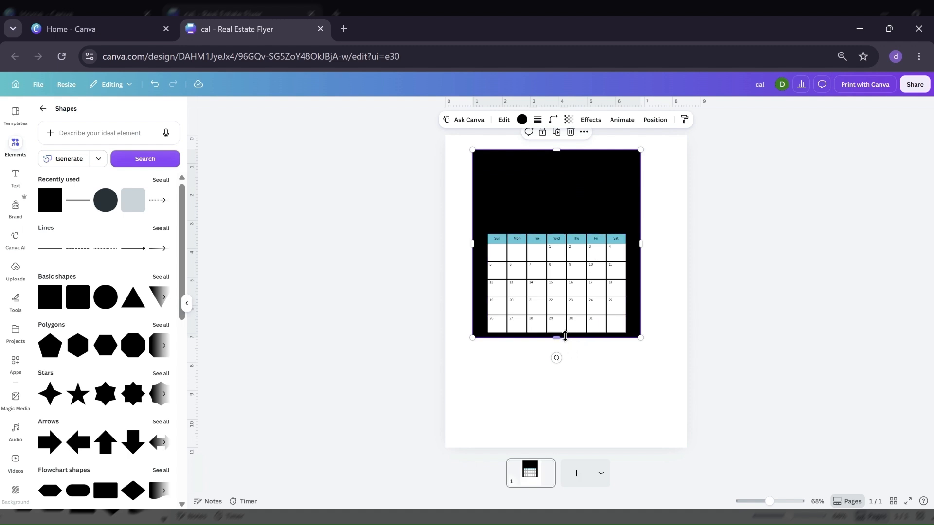
{"action": "left_click_drag", "start_coordinate": [562, 338], "coordinate": [557, 391]}
{"action": "left_click_drag", "start_coordinate": [558, 286], "coordinate": [558, 303]}
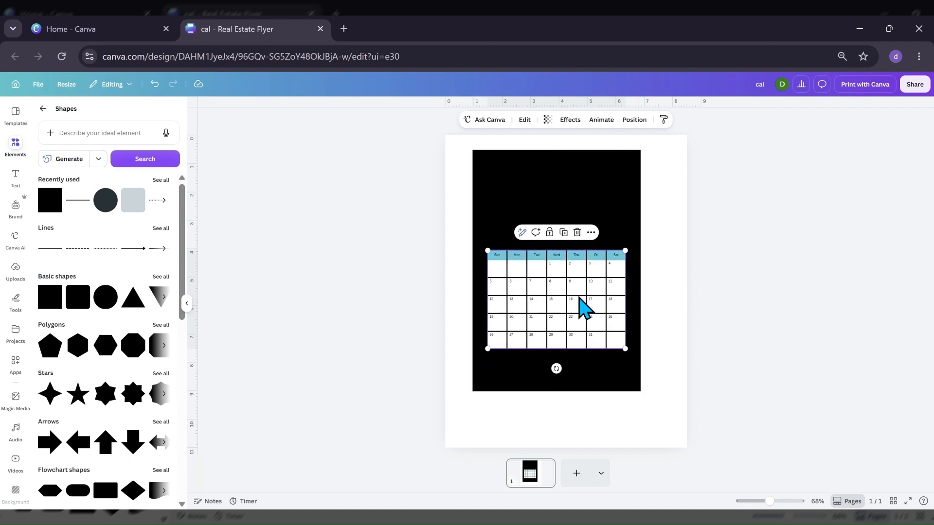
Resize the black rectangle to a width of 4 in and a height of 6 in.
{"action": "left_click", "coordinate": [637, 289]}
{"action": "left_click_drag", "start_coordinate": [639, 275], "coordinate": [632, 274]}
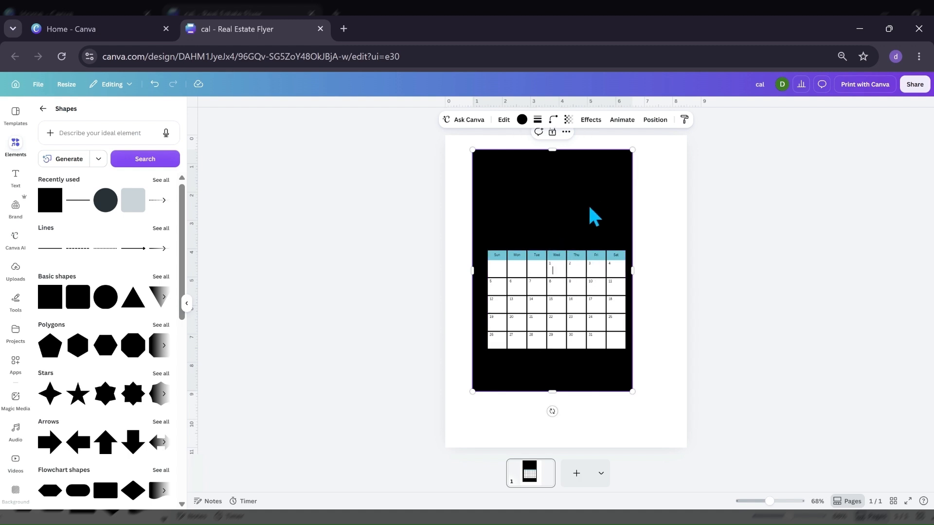
{"action": "left_click", "coordinate": [656, 128]}
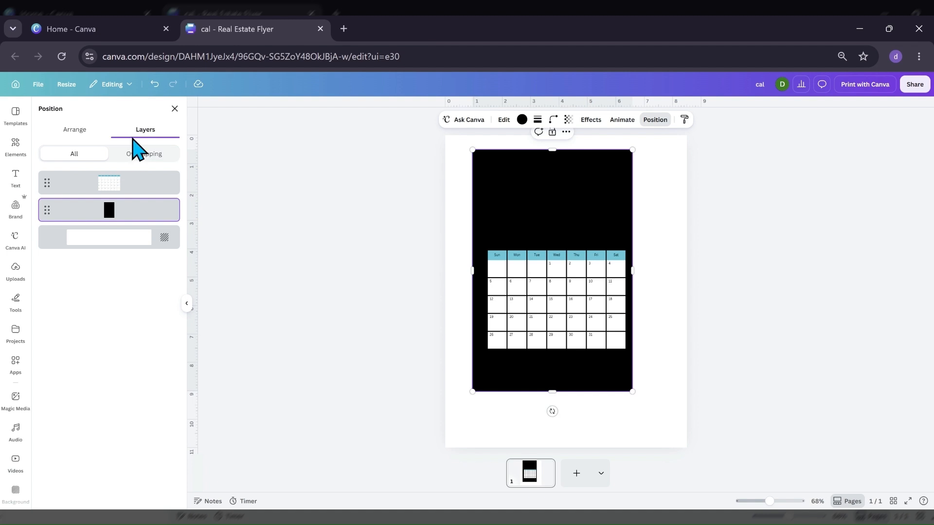
{"action": "left_click", "coordinate": [76, 130]}
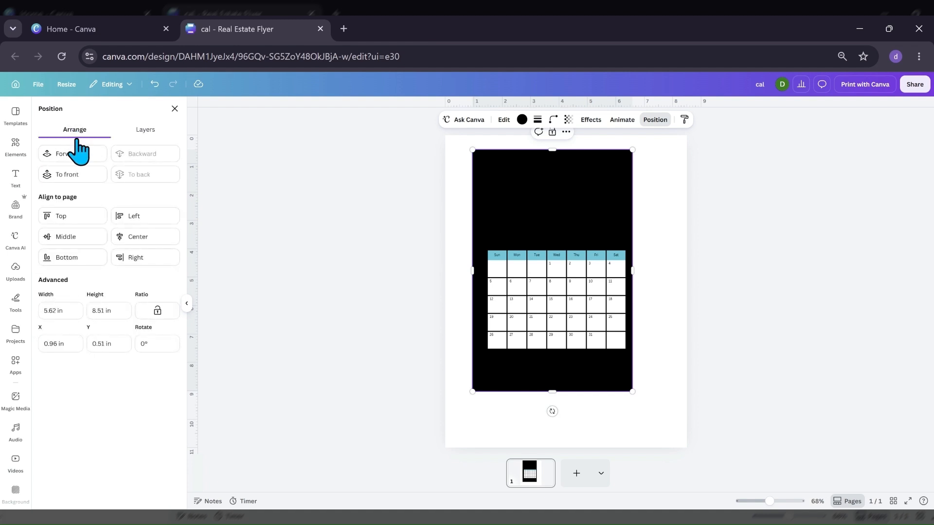
{"action": "left_click_drag", "start_coordinate": [66, 311], "coordinate": [33, 304]}
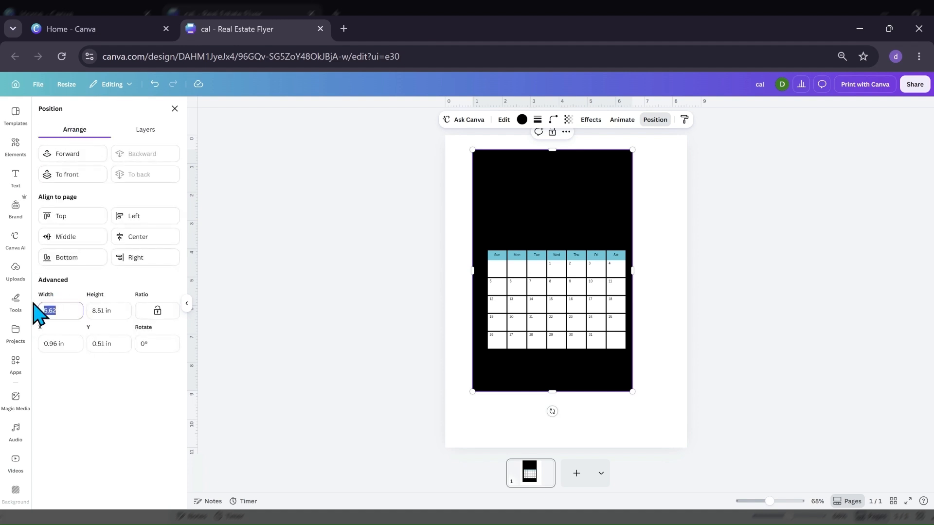
{"action": "left_click", "coordinate": [110, 310]}
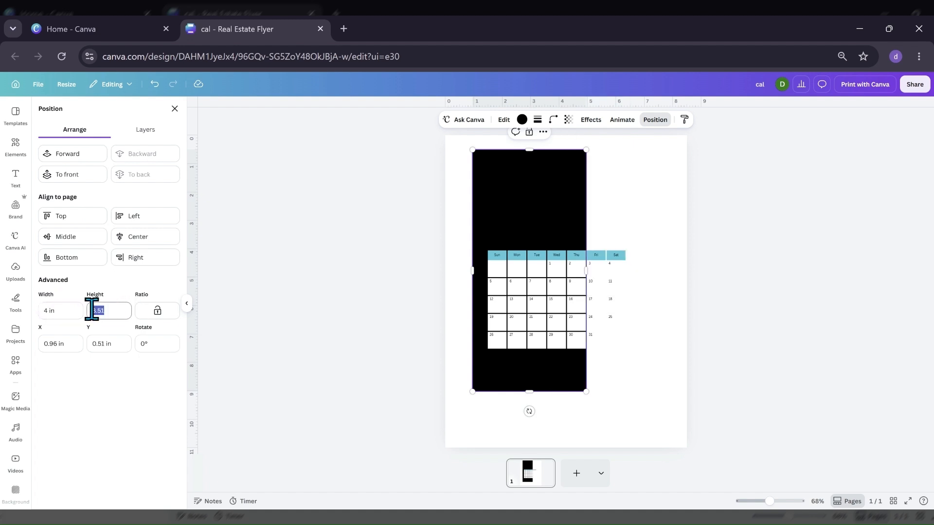
{"action": "key", "text": "Return"}
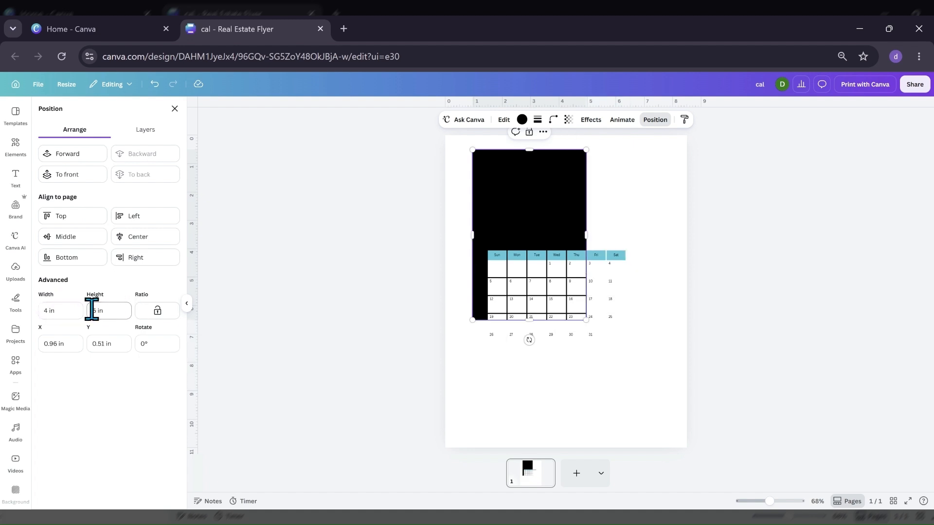
Nudge the black rectangle up, then shrink the calendar to about 3.13 by 2.23 in and place it within the rectangle's lower half.
{"action": "mouse_move", "coordinate": [532, 309]}
{"action": "left_mouse_down"}
{"action": "mouse_move", "coordinate": [517, 277]}
{"action": "mouse_move", "coordinate": [529, 305]}
{"action": "left_mouse_up"}
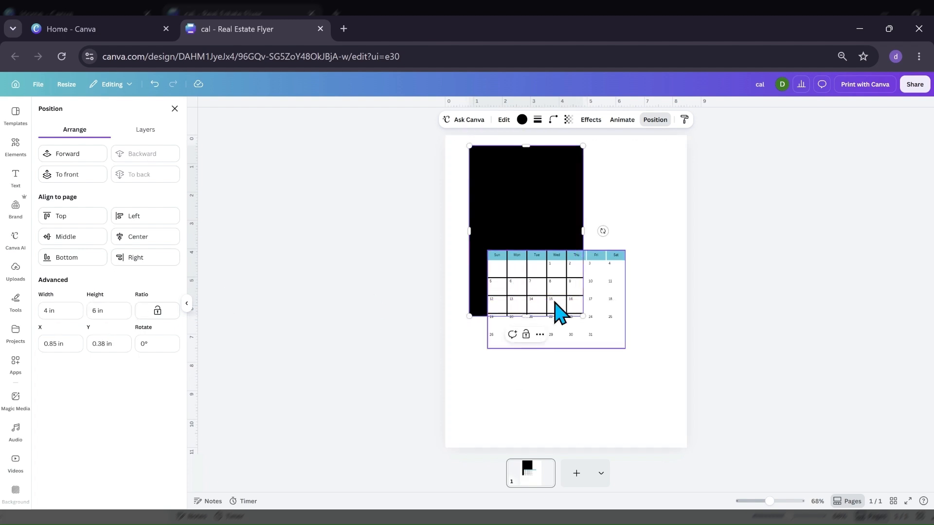
{"action": "left_click", "coordinate": [621, 321]}
{"action": "left_click_drag", "start_coordinate": [618, 340], "coordinate": [590, 308]}
{"action": "left_click_drag", "start_coordinate": [544, 289], "coordinate": [539, 284]}
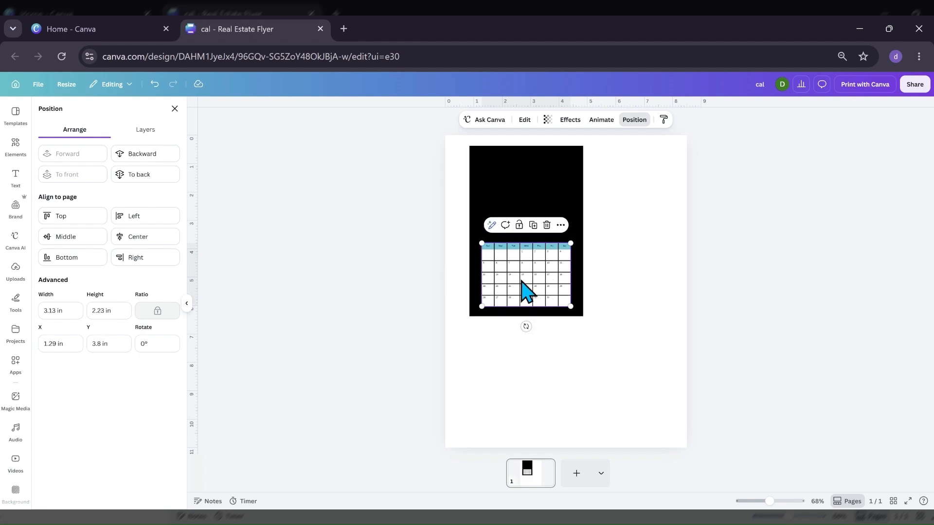
Update the calendar to a width of 750 and a height of 800, then move it up to fit inside the black rectangle.
{"action": "left_click", "coordinate": [524, 122]}
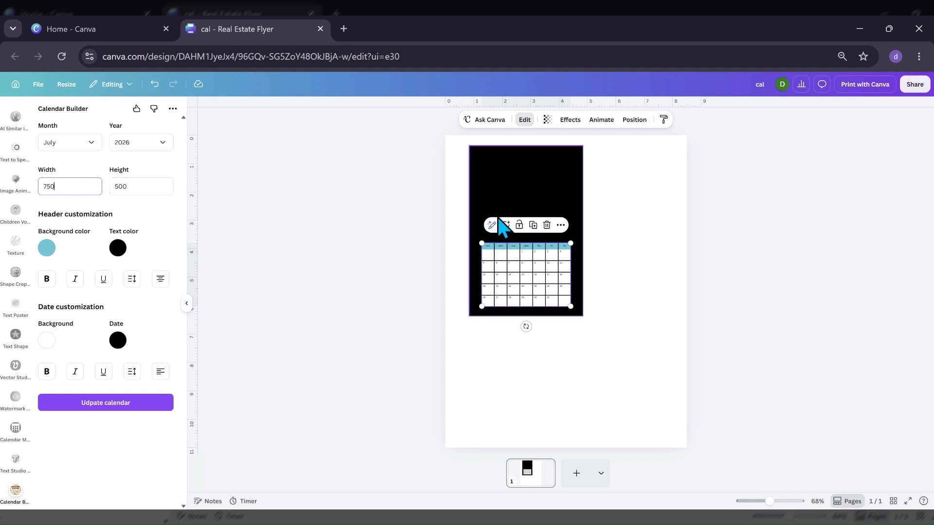
{"action": "double_click", "coordinate": [145, 186]}
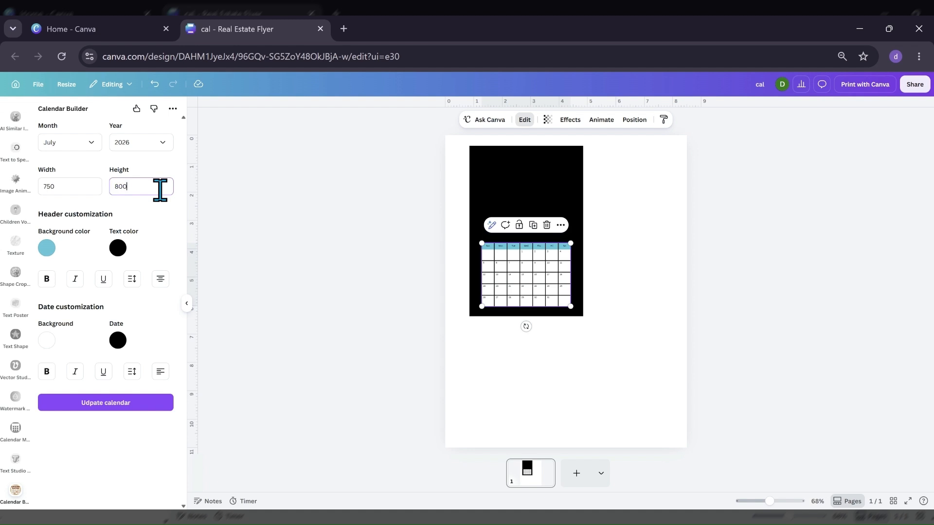
{"action": "left_click", "coordinate": [134, 408]}
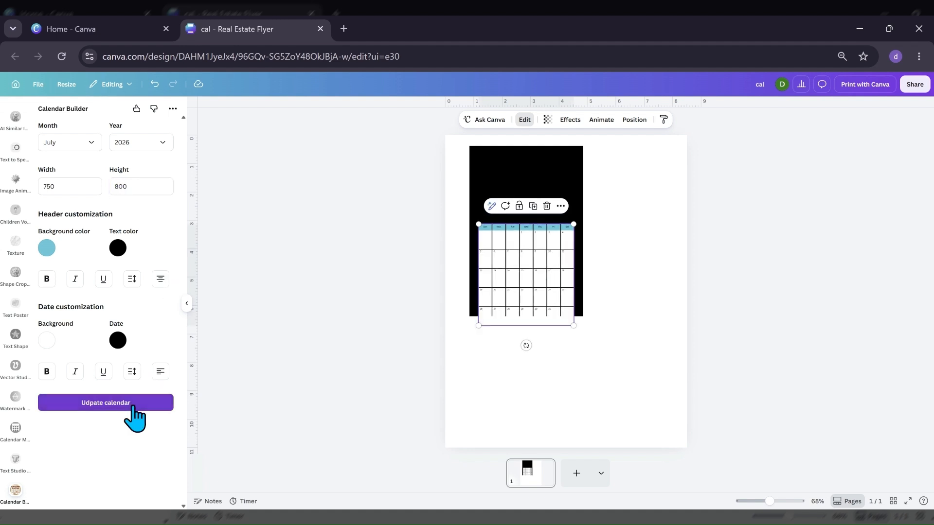
{"action": "left_click_drag", "start_coordinate": [525, 277], "coordinate": [526, 260]}
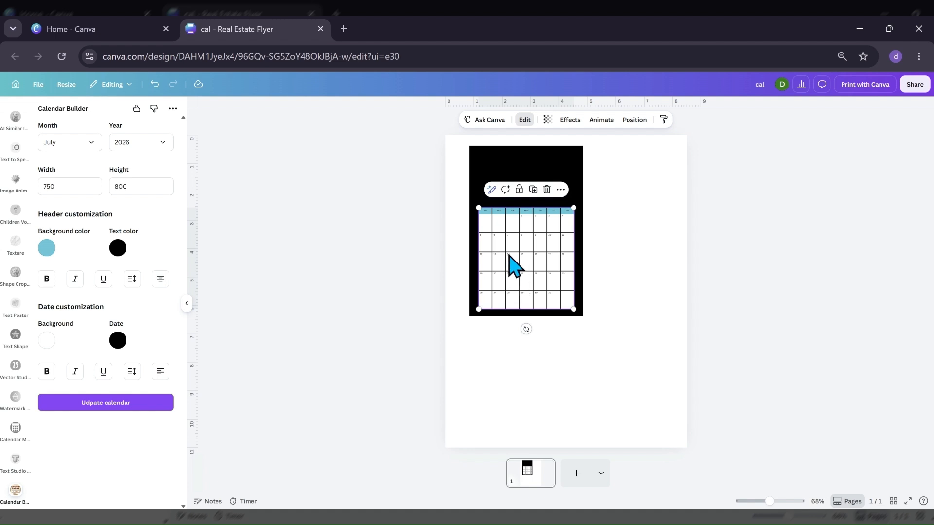
Update the calendar to a height of 650 and move it up toward the middle of the black rectangle.
{"action": "left_click", "coordinate": [144, 186]}
{"action": "left_click_drag", "start_coordinate": [130, 186], "coordinate": [109, 191]}
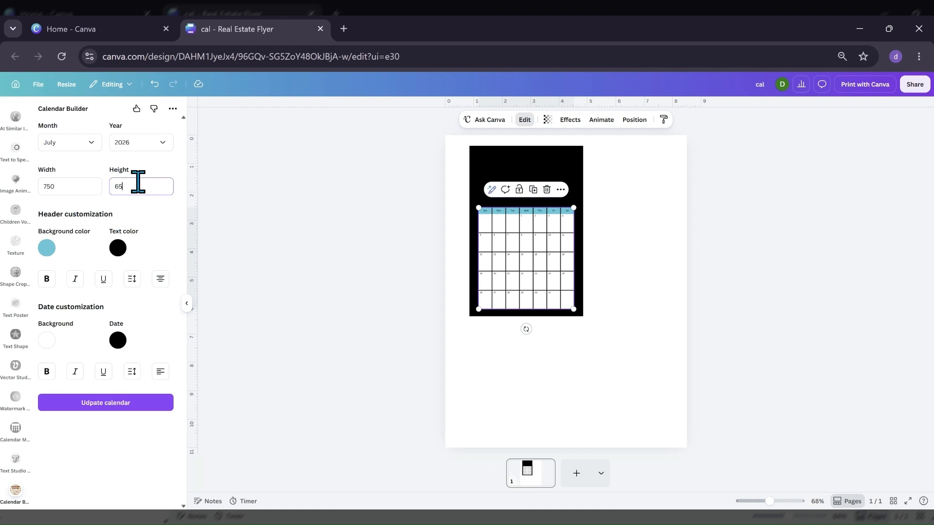
{"action": "left_click", "coordinate": [88, 409]}
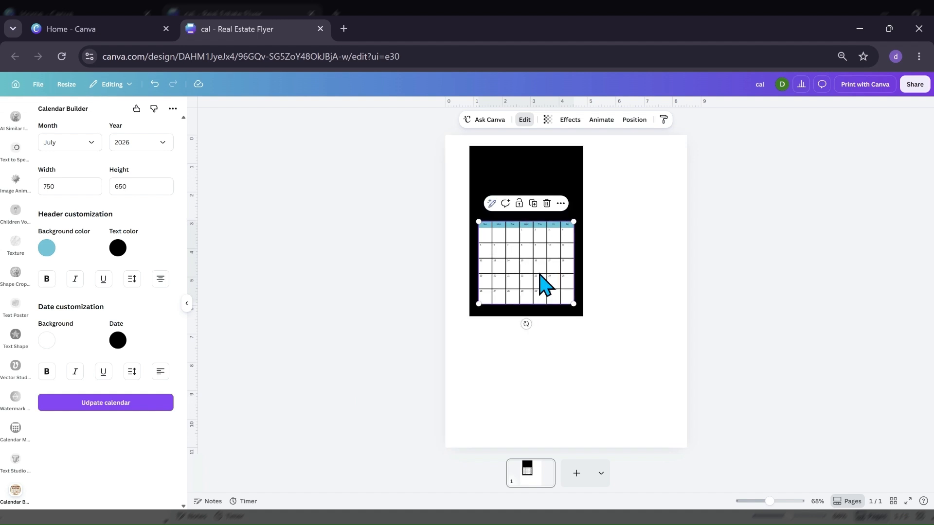
{"action": "left_click_drag", "start_coordinate": [540, 276], "coordinate": [528, 258]}
Fill the black rectangle with the purple-to-turquoise gradient, running vertically with turquoise at its upper end and purple at its lower end.
{"action": "left_click", "coordinate": [478, 157]}
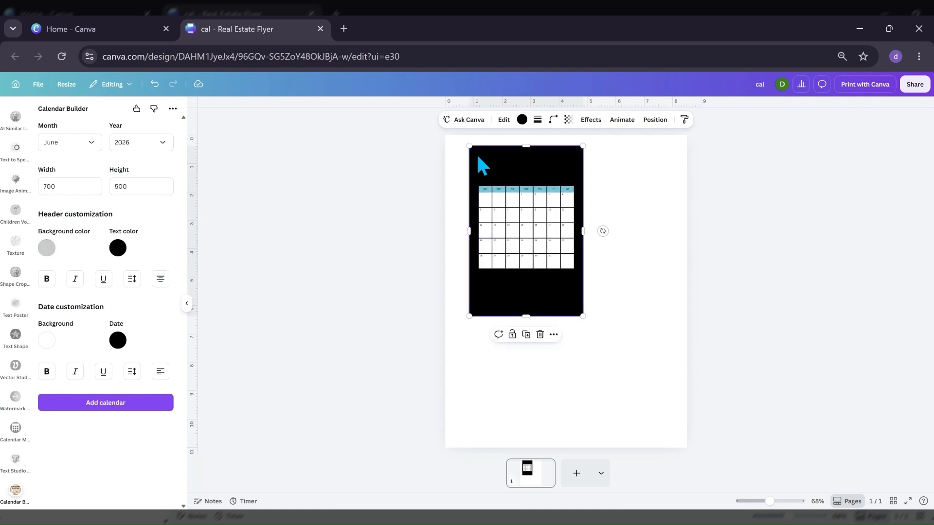
{"action": "left_click", "coordinate": [522, 119]}
{"action": "left_click", "coordinate": [151, 401]}
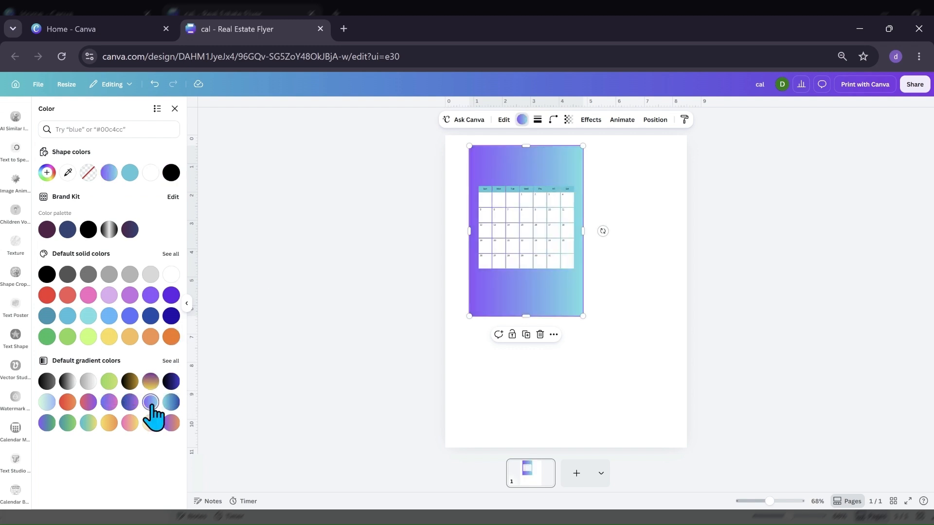
{"action": "left_click", "coordinate": [47, 175]}
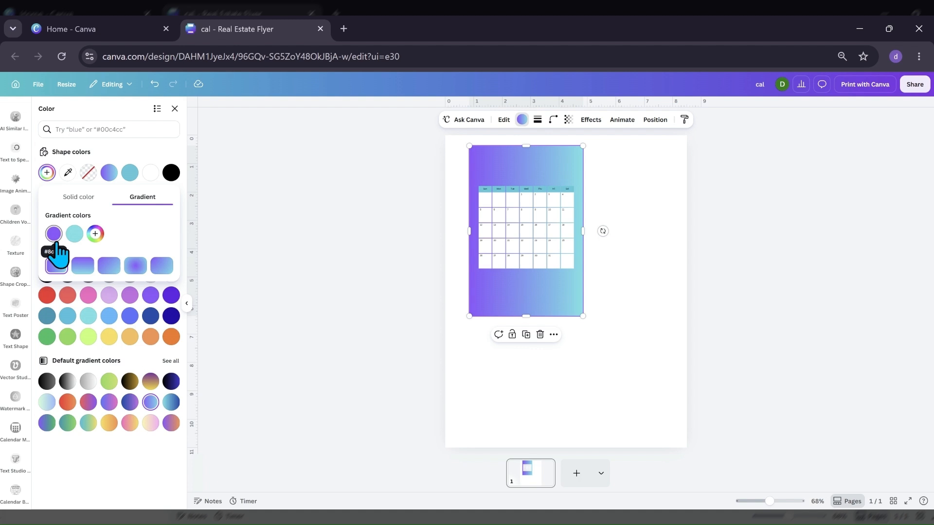
{"action": "left_click", "coordinate": [77, 266]}
{"action": "left_click_drag", "start_coordinate": [54, 236], "coordinate": [94, 235]}
Enlarge the calendar to nearly the full width of the gradient rectangle and center it horizontally on it.
{"action": "mouse_move", "coordinate": [534, 253]}
{"action": "left_mouse_down"}
{"action": "mouse_move", "coordinate": [535, 263]}
{"action": "mouse_move", "coordinate": [534, 254]}
{"action": "left_mouse_up"}
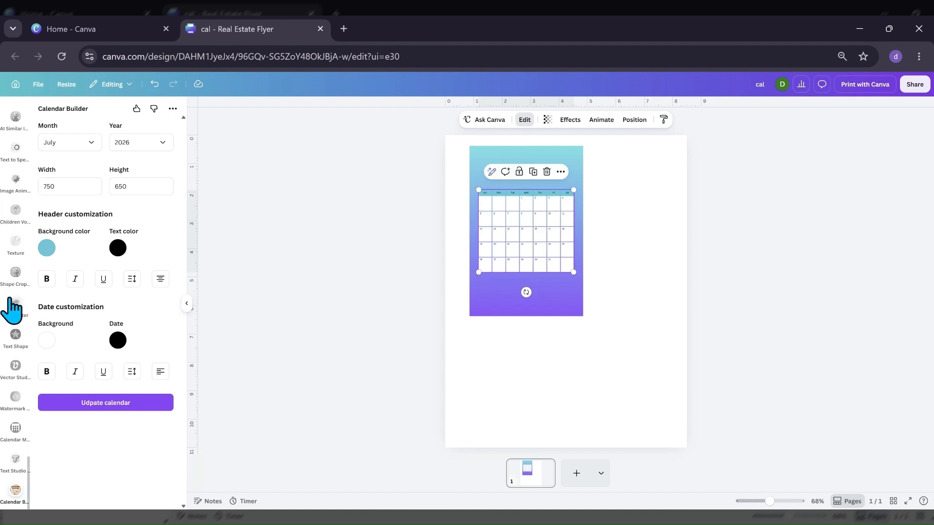
{"action": "scroll", "coordinate": [9, 274], "scroll_direction": "up", "scroll_amount": 20}
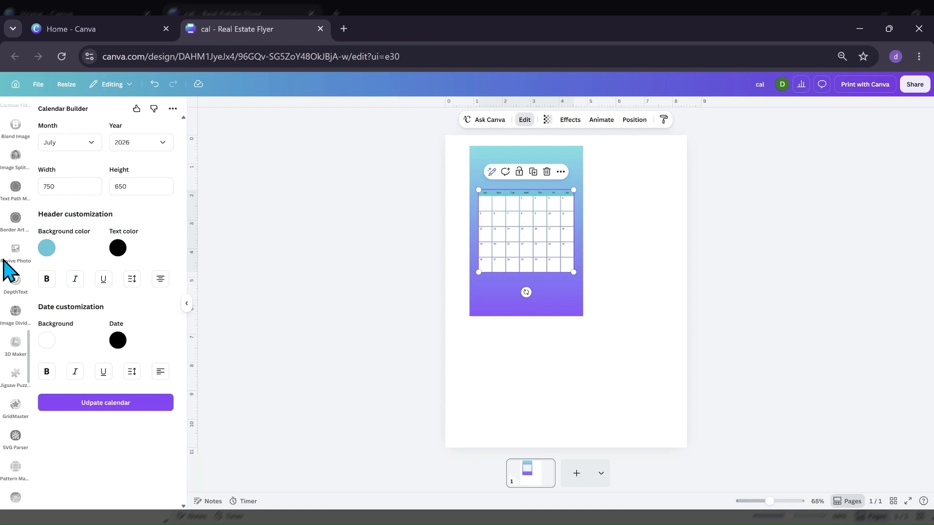
{"action": "left_click", "coordinate": [521, 312]}
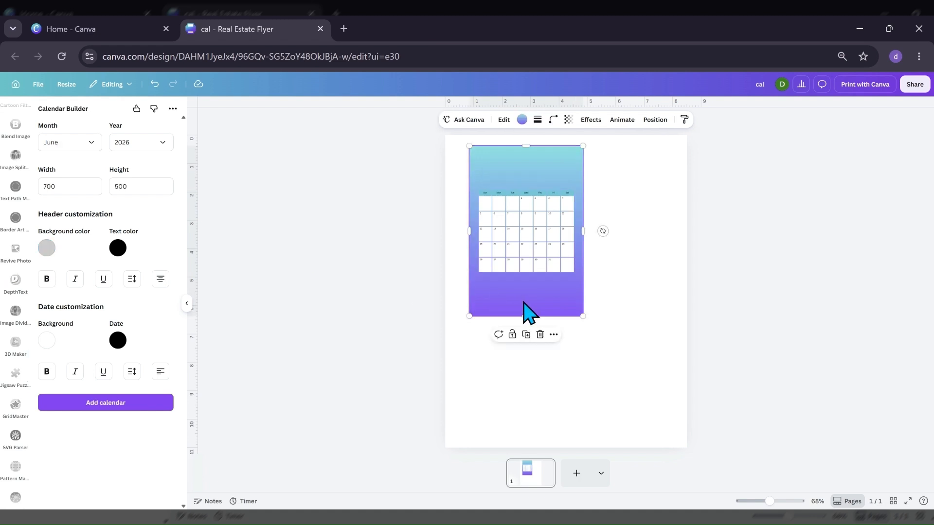
{"action": "left_click", "coordinate": [511, 254]}
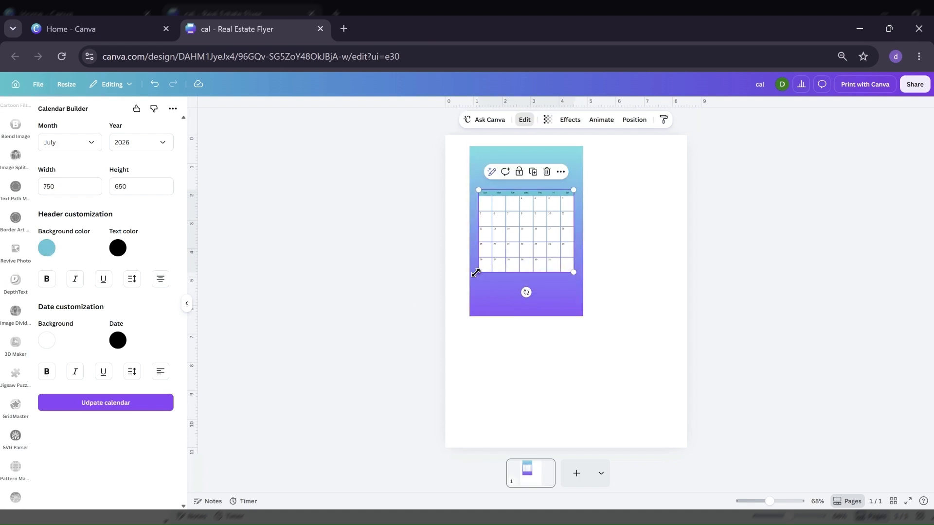
{"action": "left_click_drag", "start_coordinate": [478, 272], "coordinate": [469, 275]}
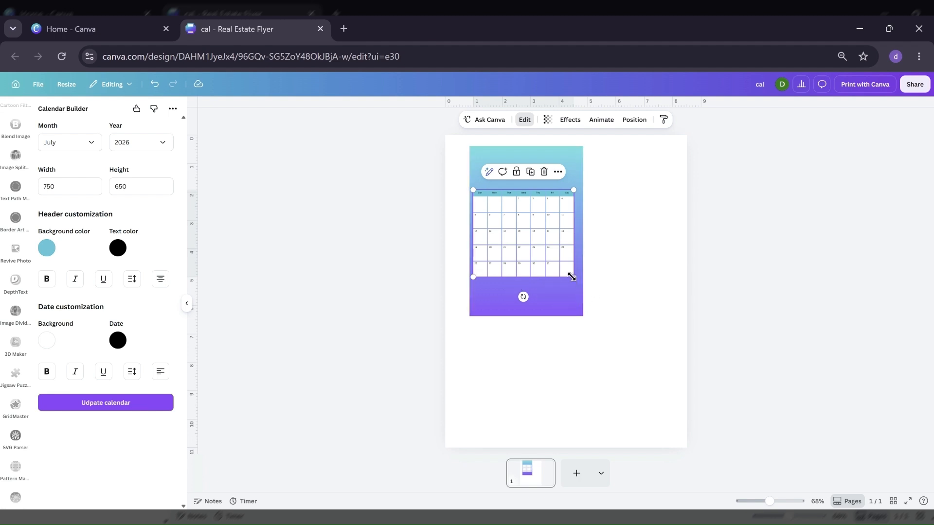
{"action": "left_click_drag", "start_coordinate": [572, 277], "coordinate": [538, 259]}
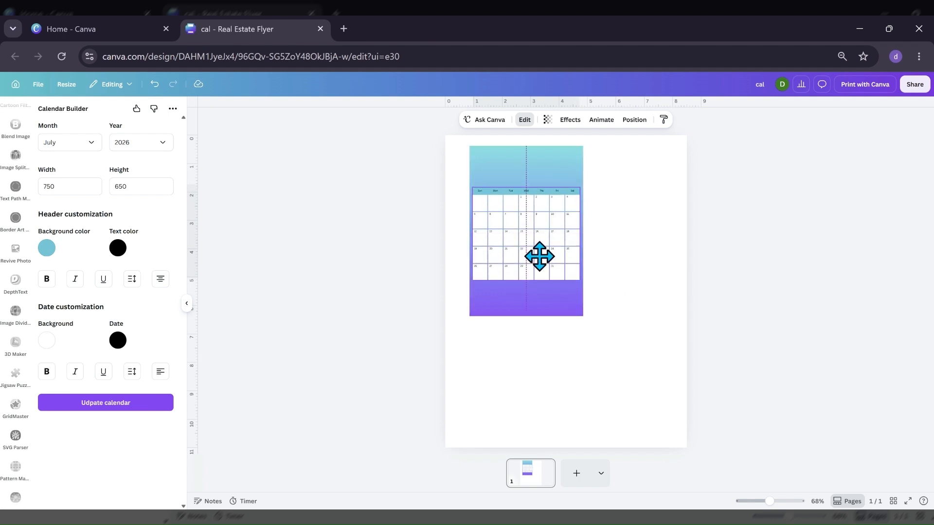
Set the gradient rectangle's height to 7 in and leave the rectangle selected.
{"action": "left_click", "coordinate": [495, 310]}
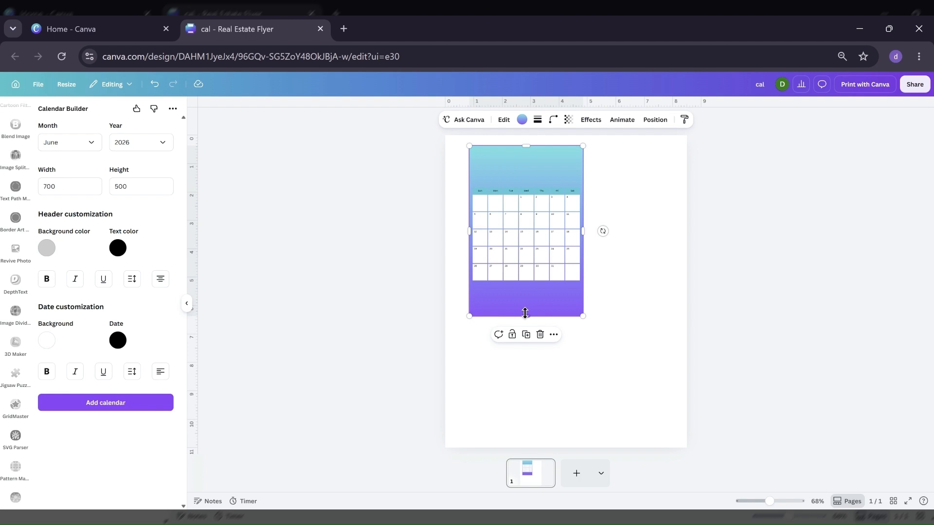
{"action": "left_click", "coordinate": [649, 121]}
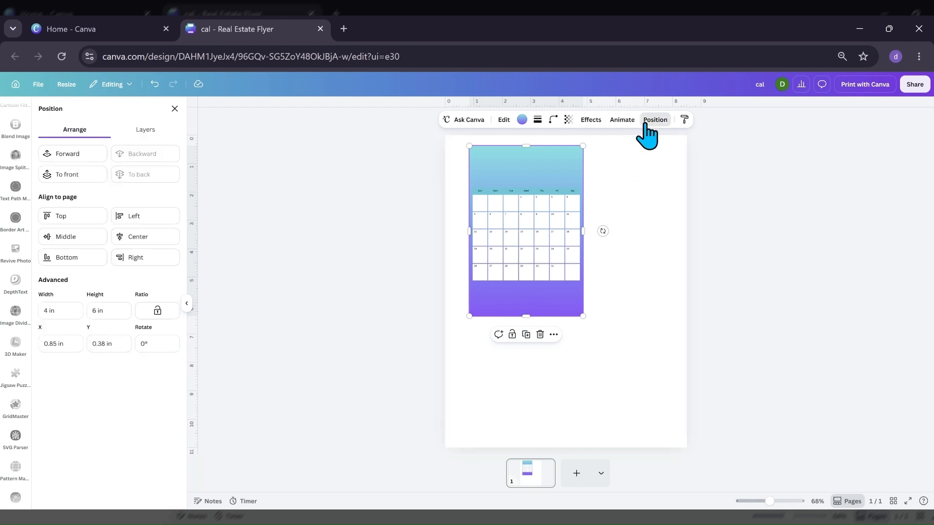
{"action": "left_click", "coordinate": [106, 311]}
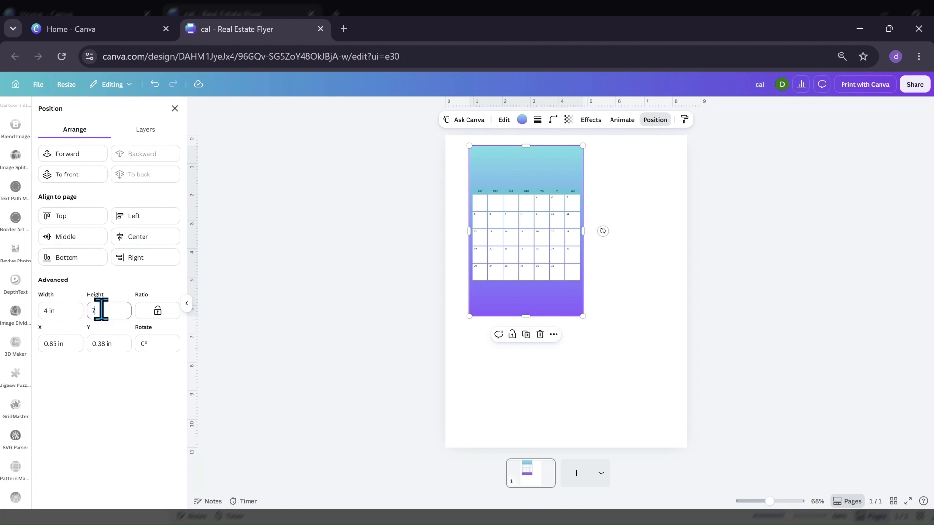
{"action": "key", "text": "Return"}
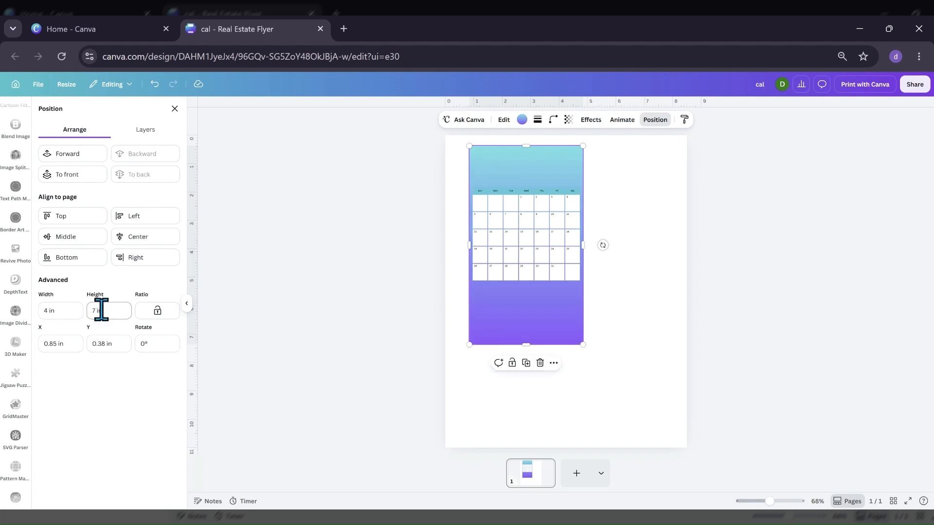
{"action": "left_click", "coordinate": [538, 256]}
{"action": "left_click", "coordinate": [486, 156]}
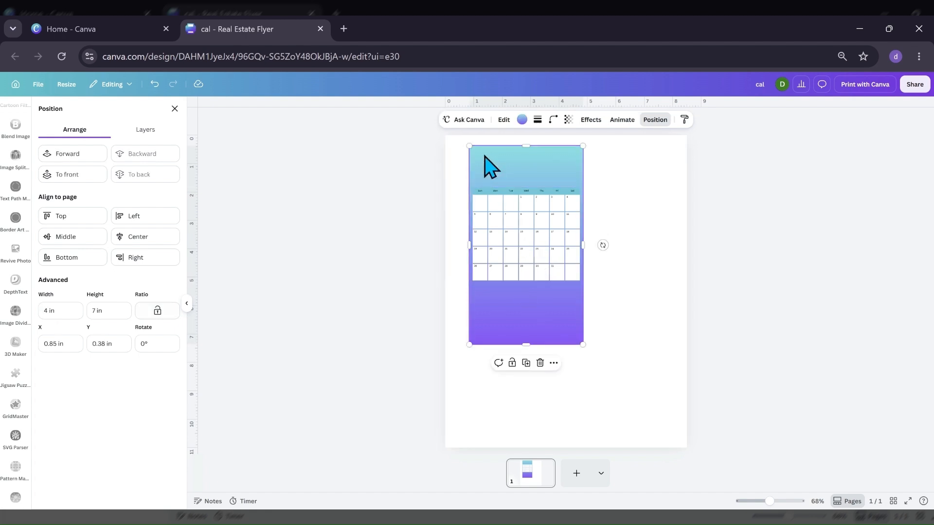
{"action": "scroll", "coordinate": [5, 268], "scroll_direction": "down", "scroll_amount": 10}
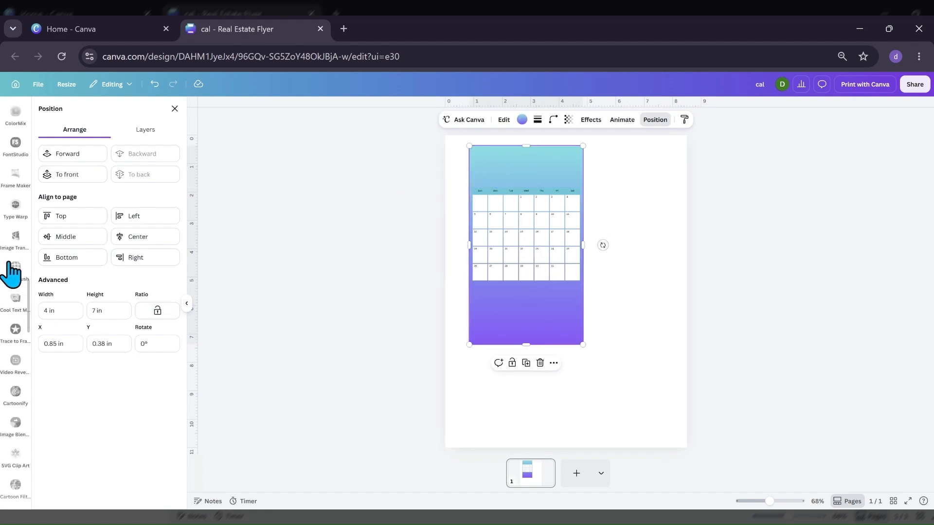
Add the "Spring MOOD" font combination and place it above the calendar grid, centered on the gradient rectangle.
{"action": "scroll", "coordinate": [10, 263], "scroll_direction": "up", "scroll_amount": 10}
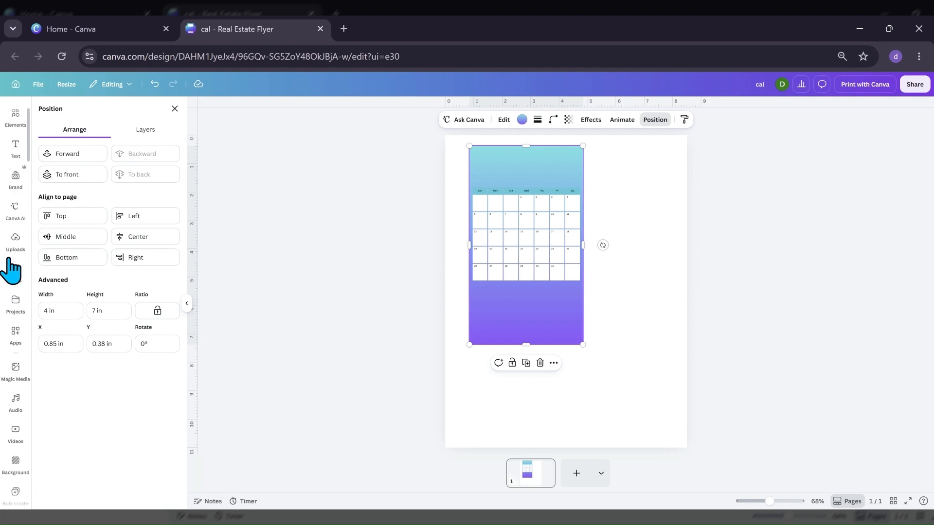
{"action": "left_click", "coordinate": [15, 174]}
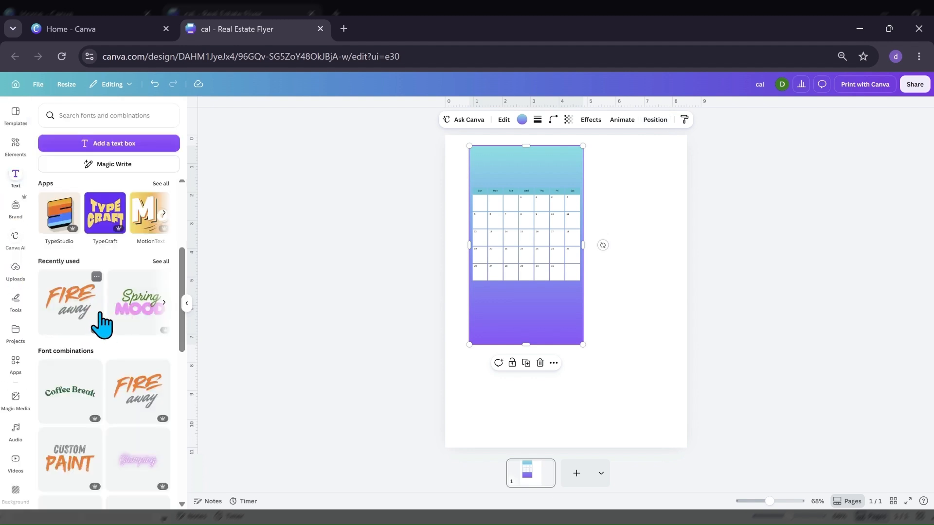
{"action": "left_click", "coordinate": [123, 319]}
{"action": "left_click_drag", "start_coordinate": [538, 312], "coordinate": [538, 181]}
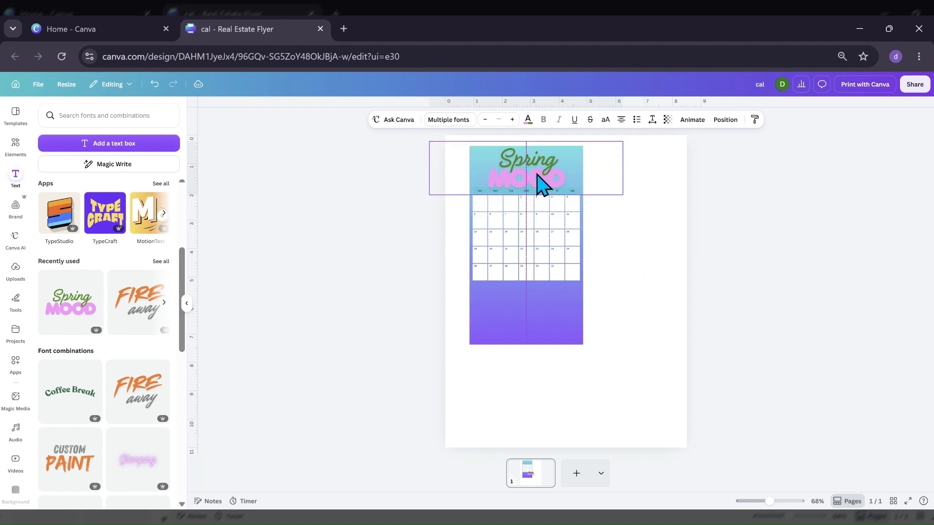
{"action": "left_click", "coordinate": [504, 213]}
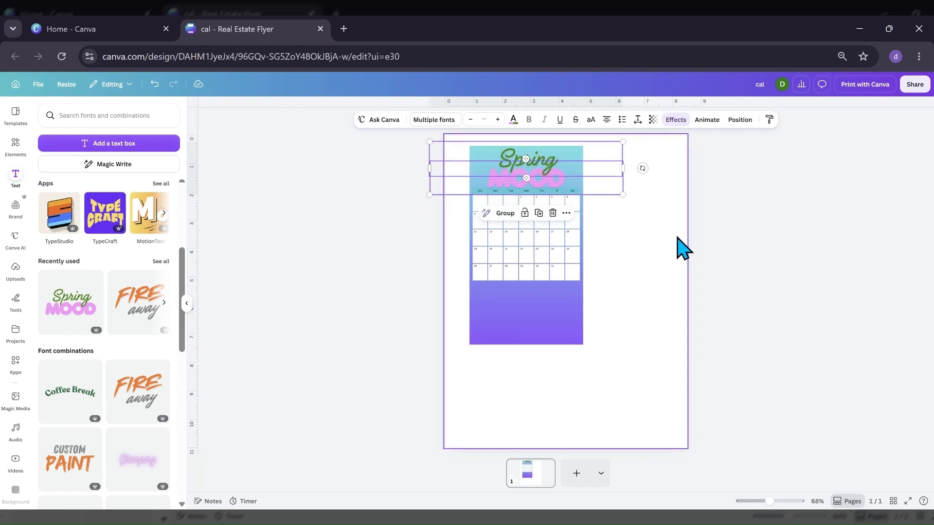
{"action": "left_click", "coordinate": [656, 240]}
Replace the word "MOOD" with "2026" and the word "Spring" with "July" in the heading.
{"action": "left_click", "coordinate": [561, 194]}
{"action": "double_click", "coordinate": [556, 184]}
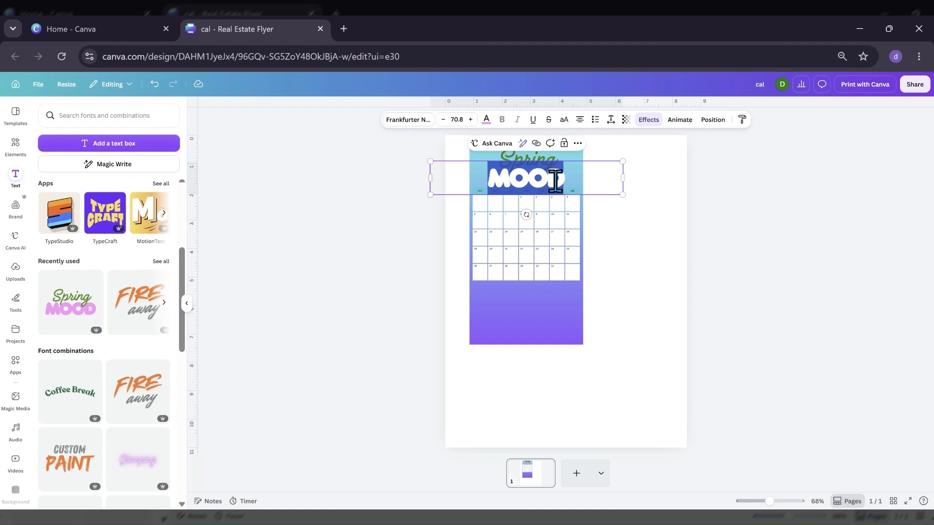
{"action": "type", "text": "2026"}
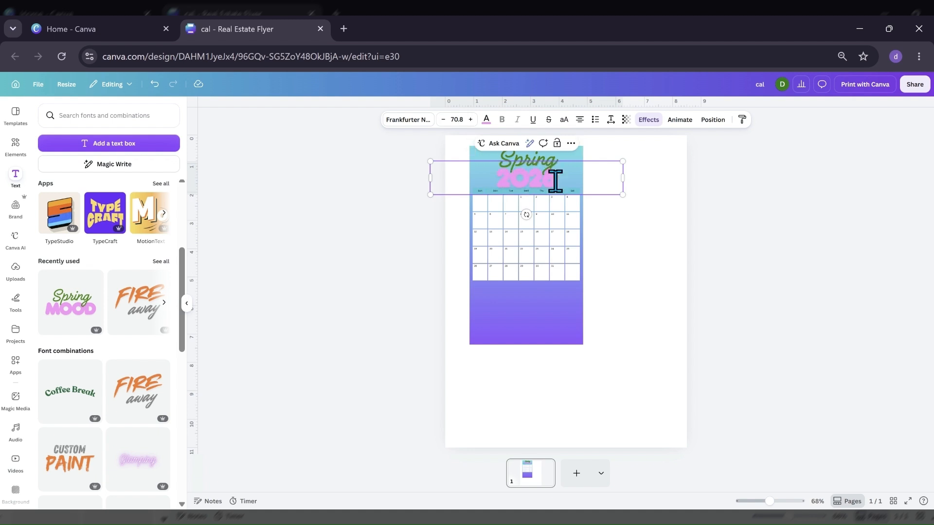
{"action": "left_click", "coordinate": [547, 168]}
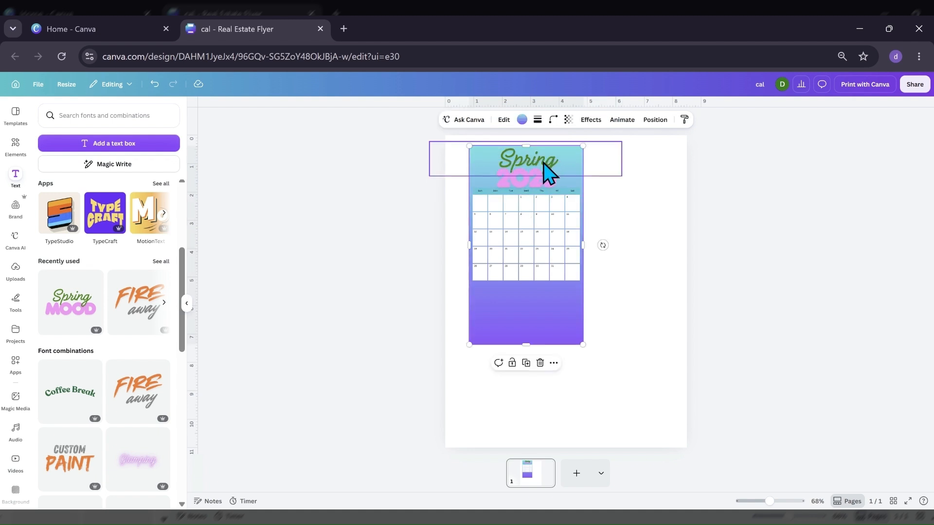
{"action": "double_click", "coordinate": [541, 163]}
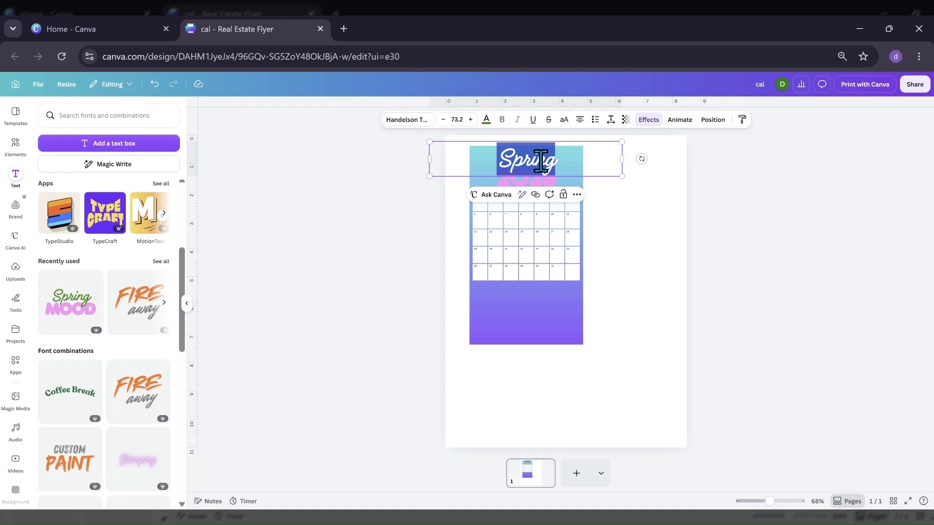
{"action": "type", "text": "Ju"}
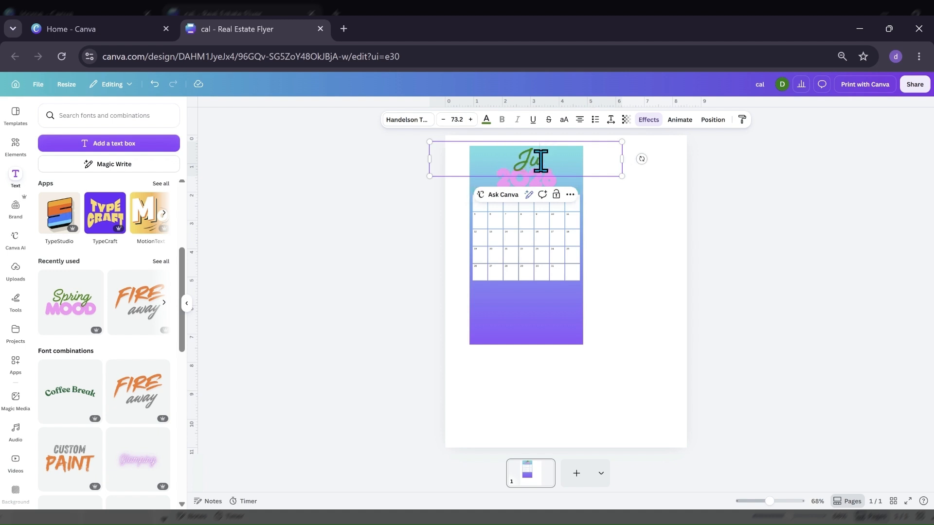
{"action": "type", "text": "ly"}
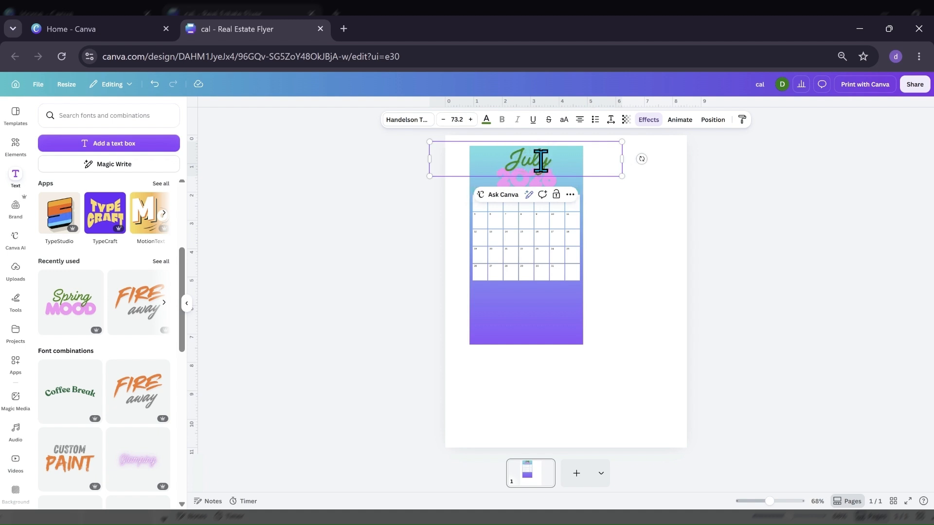
Recolor the "July" text with the purple sampled from the lower part of the gradient rectangle.
{"action": "left_click", "coordinate": [486, 121]}
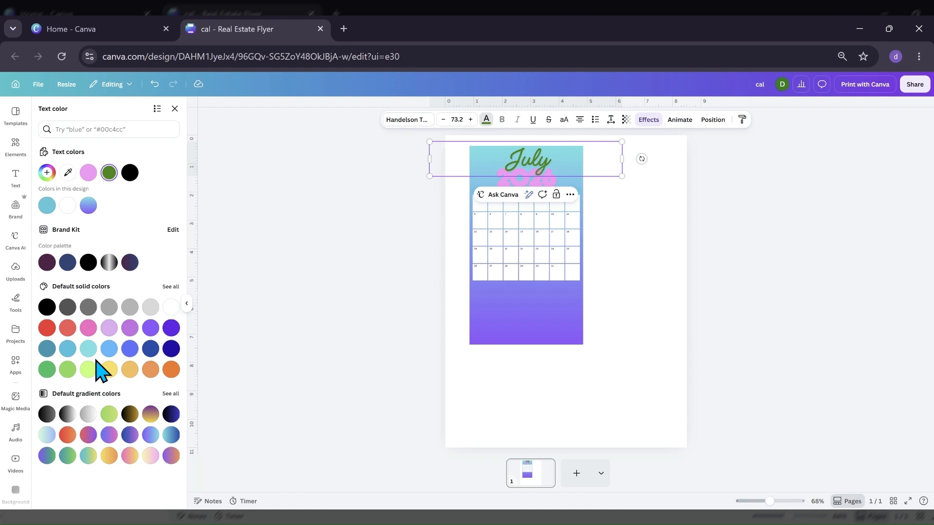
{"action": "left_click", "coordinate": [68, 174]}
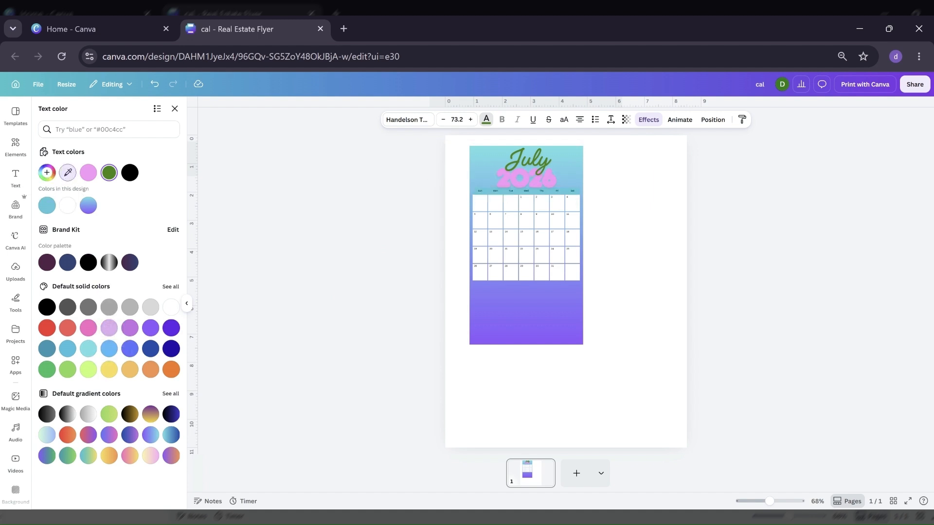
{"action": "left_click", "coordinate": [485, 331]}
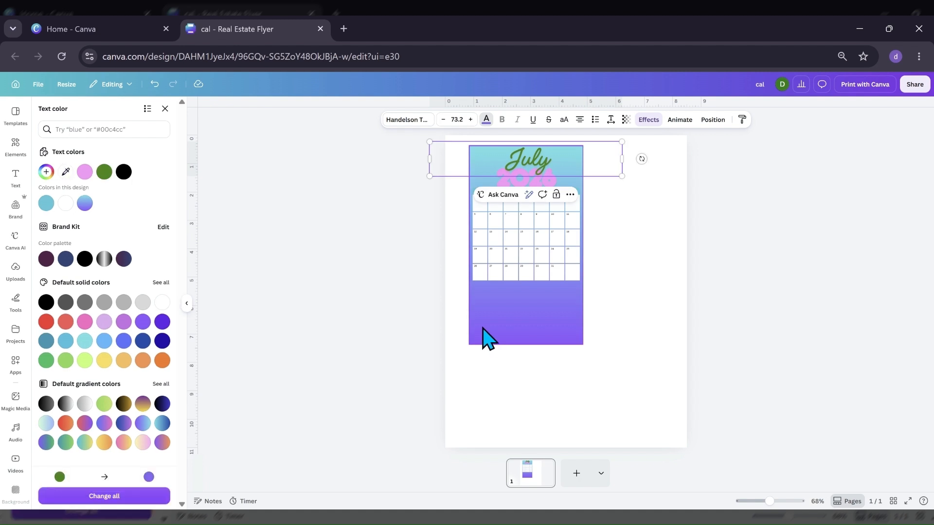
{"action": "left_click_drag", "start_coordinate": [546, 159], "coordinate": [504, 161]}
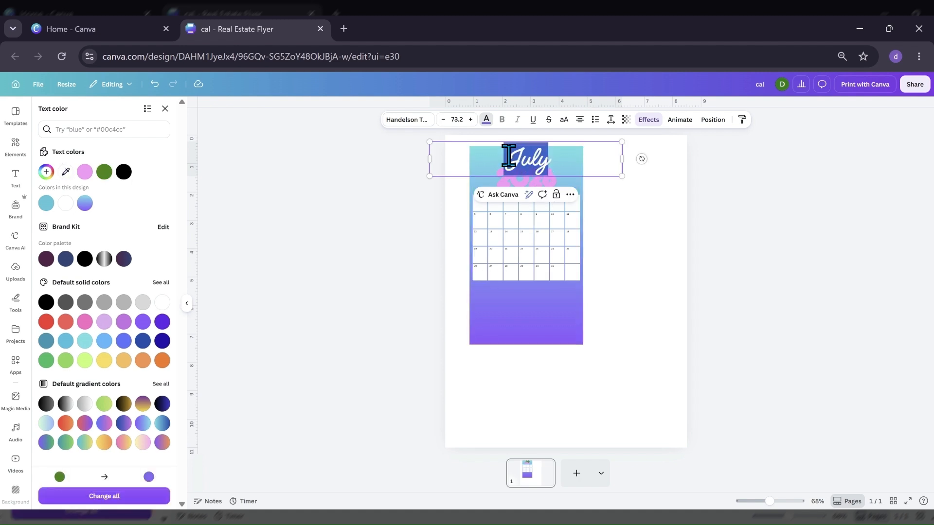
{"action": "left_click", "coordinate": [65, 173]}
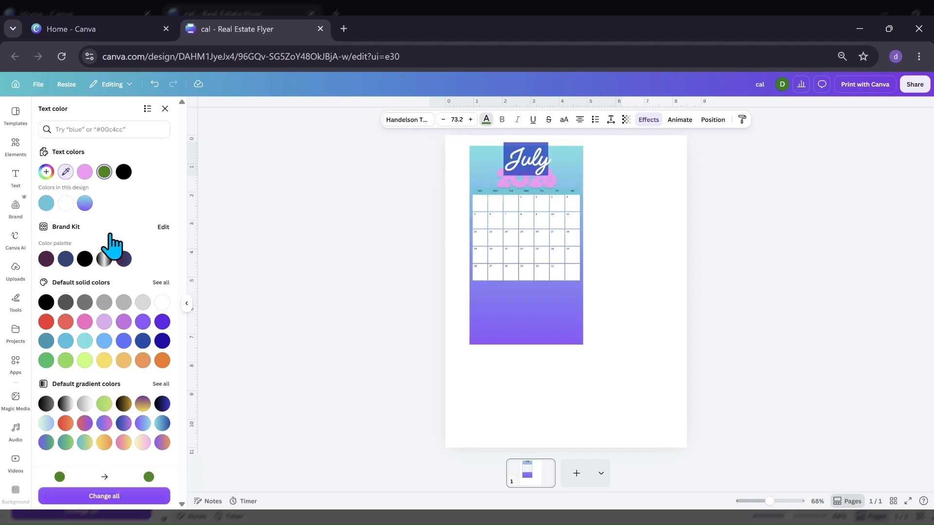
{"action": "left_click", "coordinate": [517, 340]}
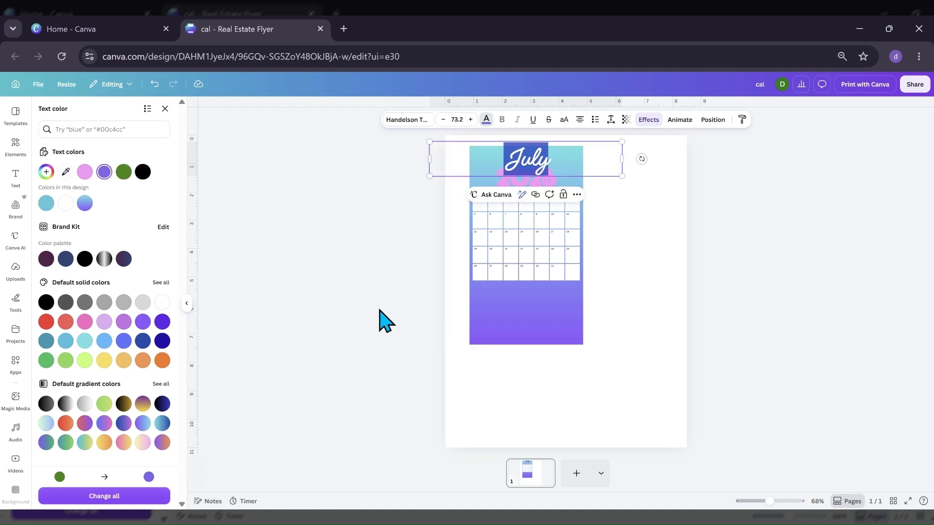
{"action": "left_click", "coordinate": [455, 390]}
{"action": "left_click", "coordinate": [557, 191]}
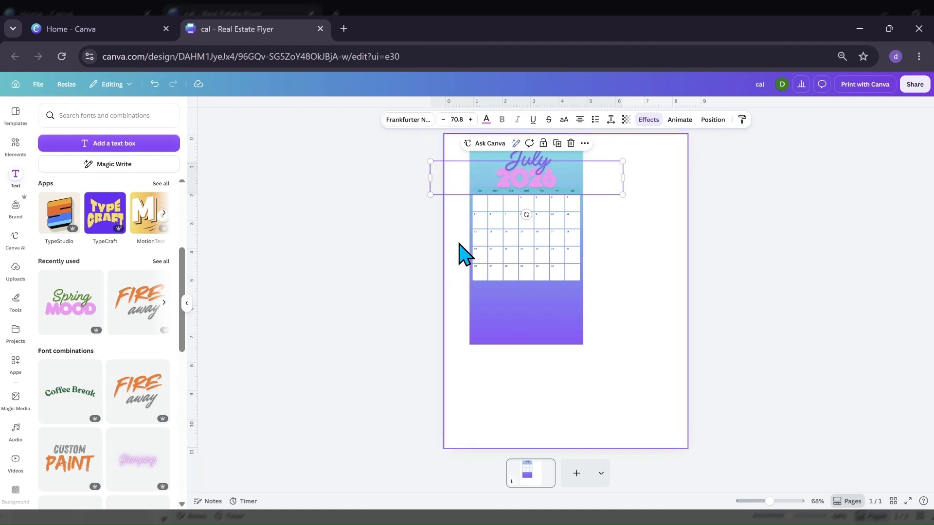
Search the elements for "lines", add the ruled-paper lines graphic and shrink it into the purple area beneath the calendar.
{"action": "left_click", "coordinate": [15, 146]}
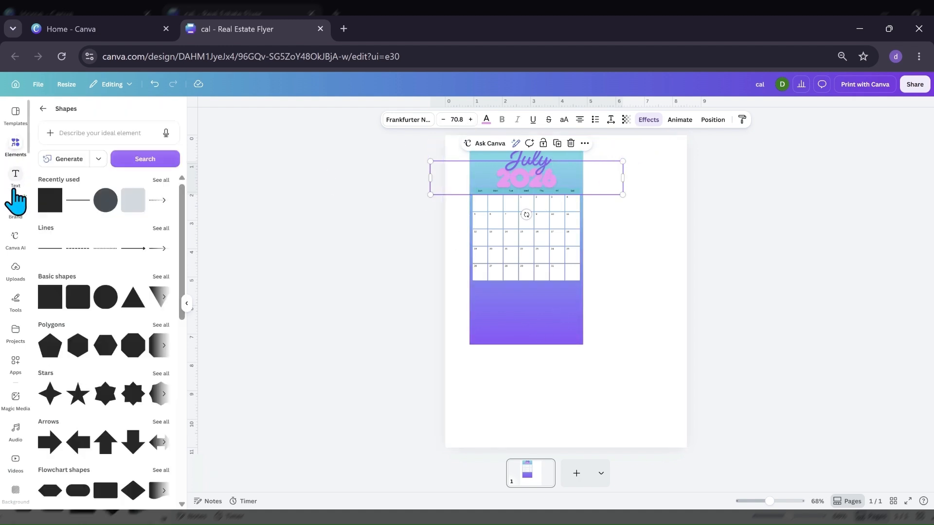
{"action": "left_click", "coordinate": [43, 109]}
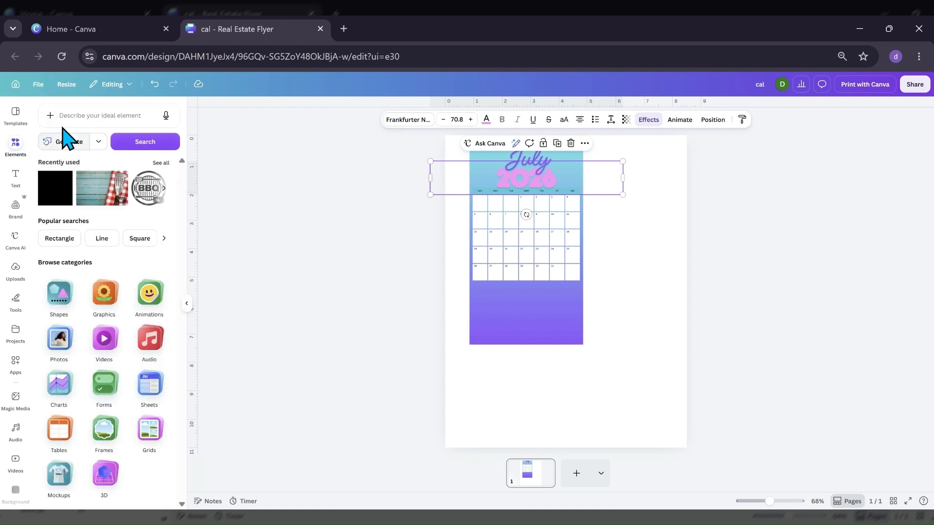
{"action": "left_click", "coordinate": [89, 125]}
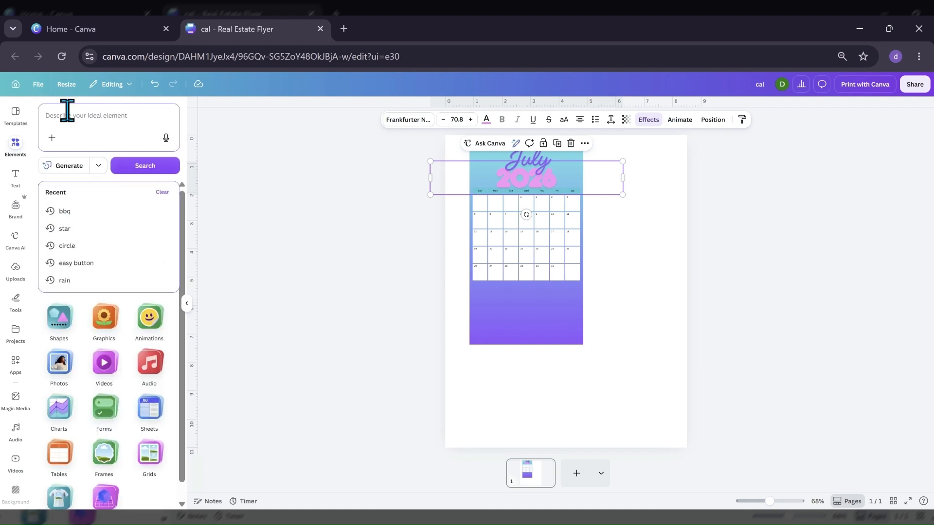
{"action": "type", "text": "lin"}
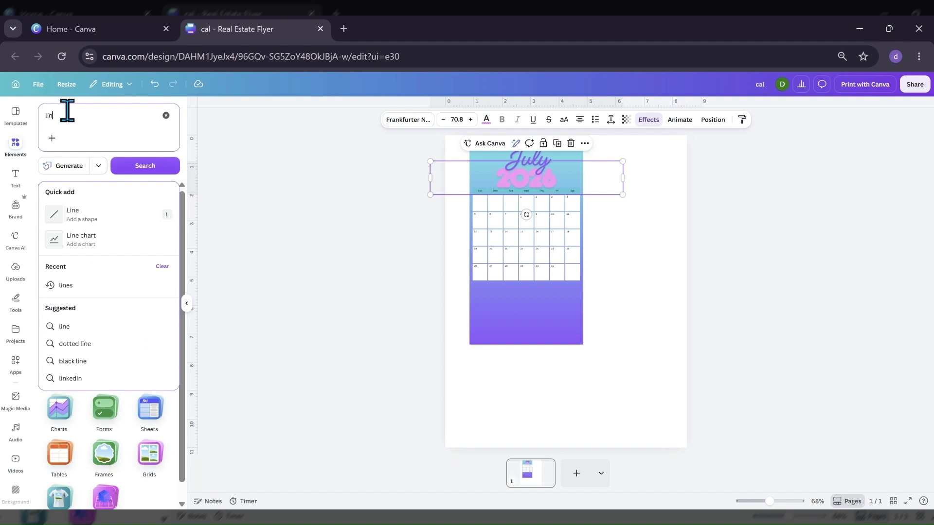
{"action": "type", "text": "es"}
{"action": "key", "text": "Return"}
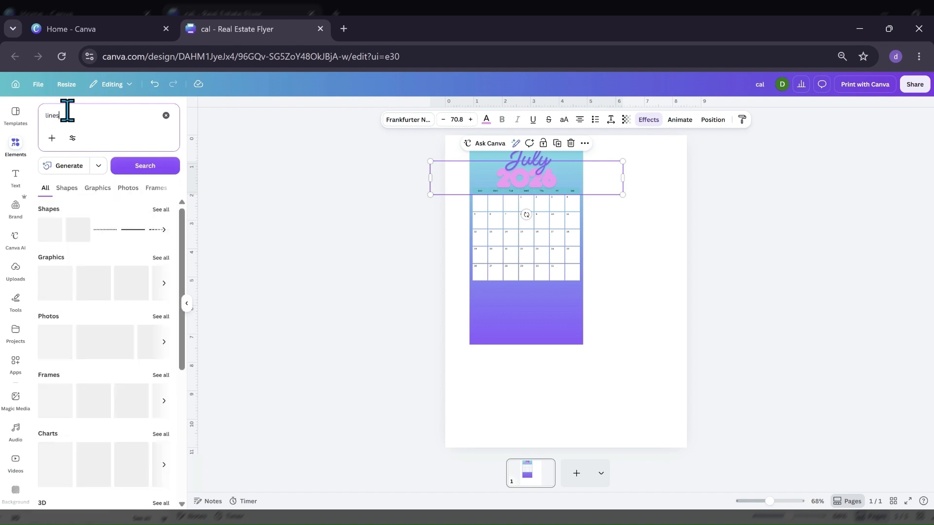
{"action": "left_click", "coordinate": [159, 259]}
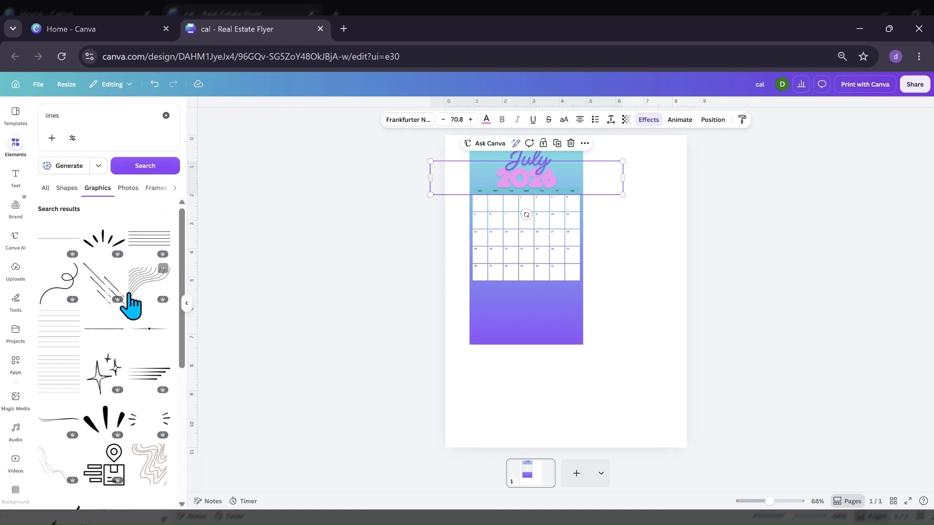
{"action": "left_click", "coordinate": [64, 337]}
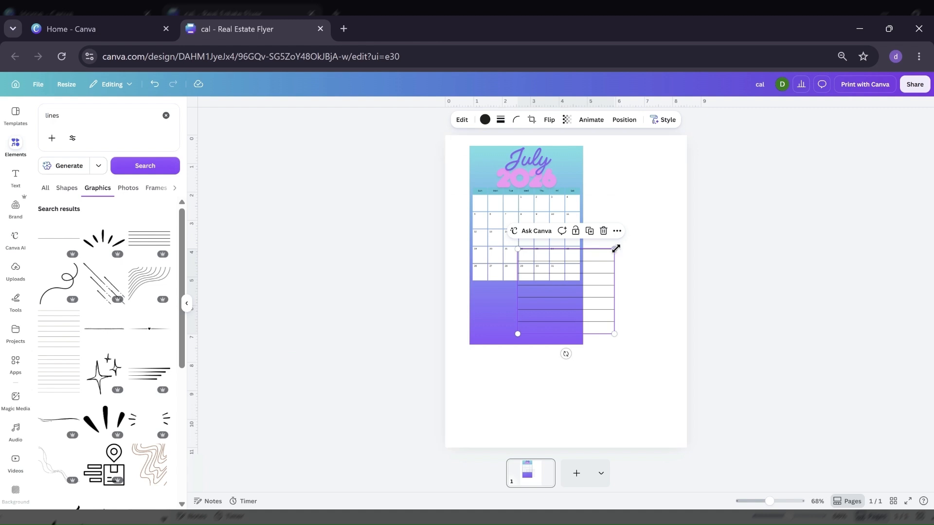
{"action": "left_click_drag", "start_coordinate": [614, 249], "coordinate": [501, 313]}
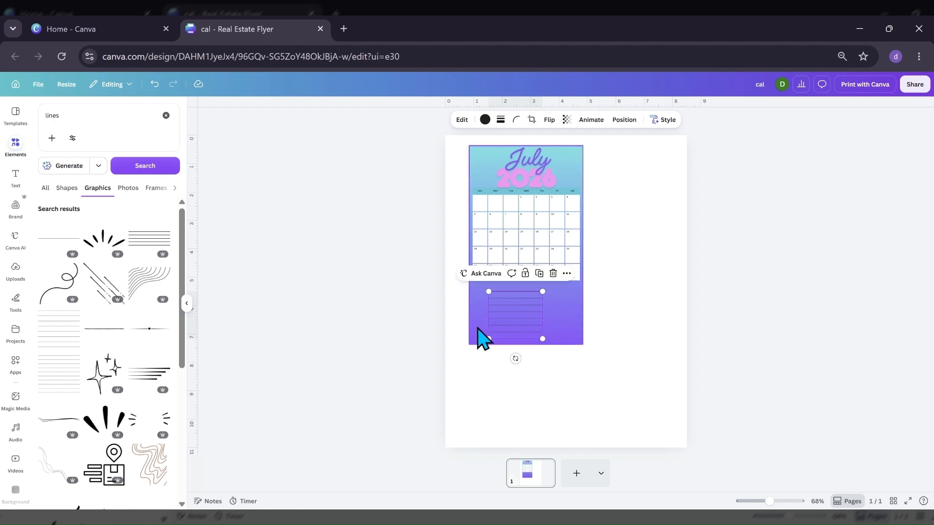
Duplicate the gradient rectangle and fill the copy with solid white.
{"action": "left_click", "coordinate": [482, 335]}
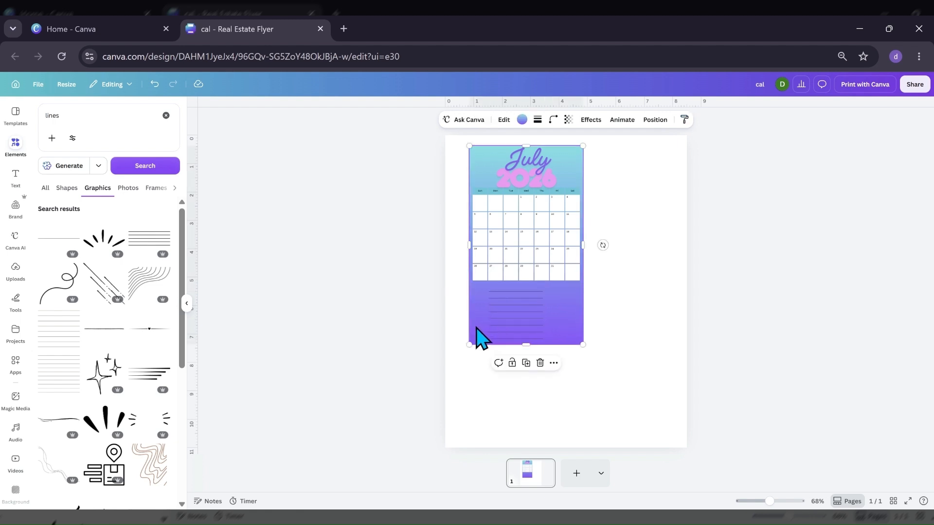
{"action": "left_click", "coordinate": [541, 363]}
{"action": "left_click", "coordinate": [522, 120]}
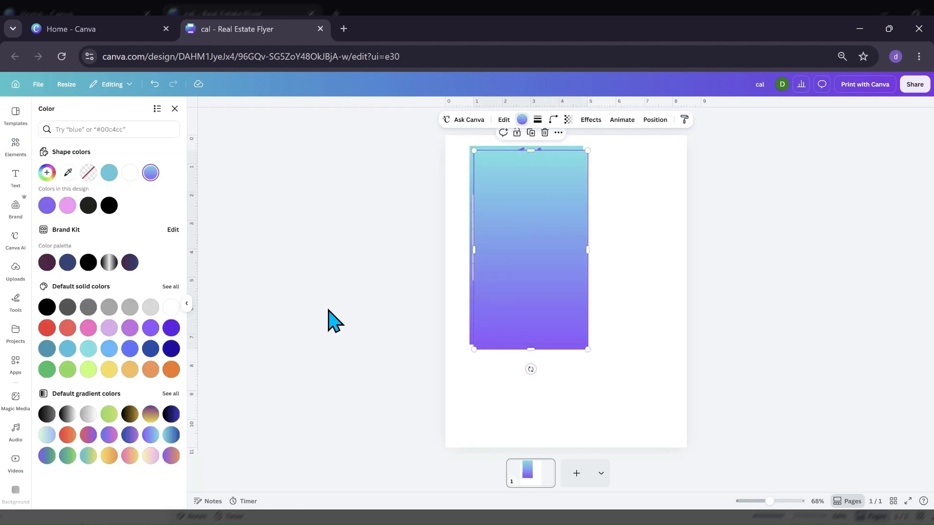
{"action": "left_click", "coordinate": [162, 302]}
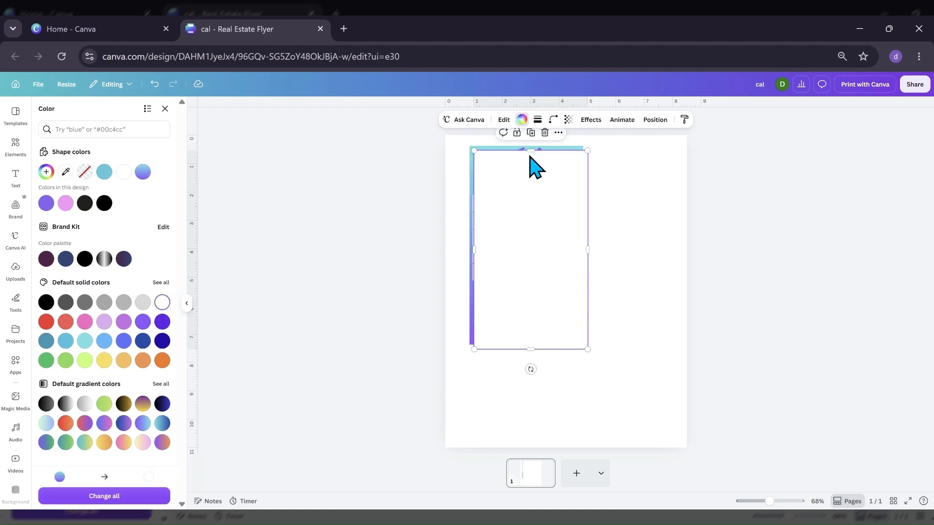
Resize the white rectangle to about 3.8 by 1.9 in and fit it beneath the calendar, matching the calendar's width.
{"action": "left_click_drag", "start_coordinate": [530, 154], "coordinate": [506, 283]}
{"action": "left_click_drag", "start_coordinate": [506, 285], "coordinate": [507, 288]}
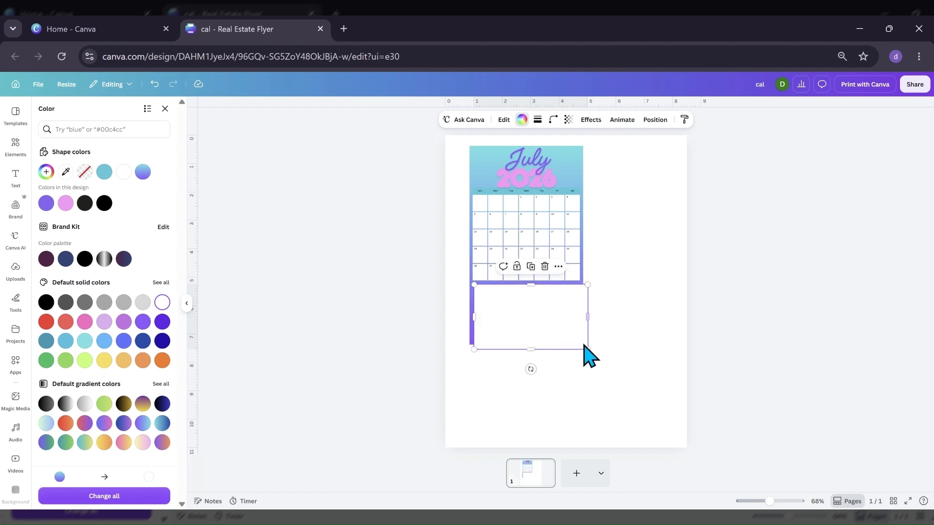
{"action": "left_click_drag", "start_coordinate": [587, 350], "coordinate": [580, 339]}
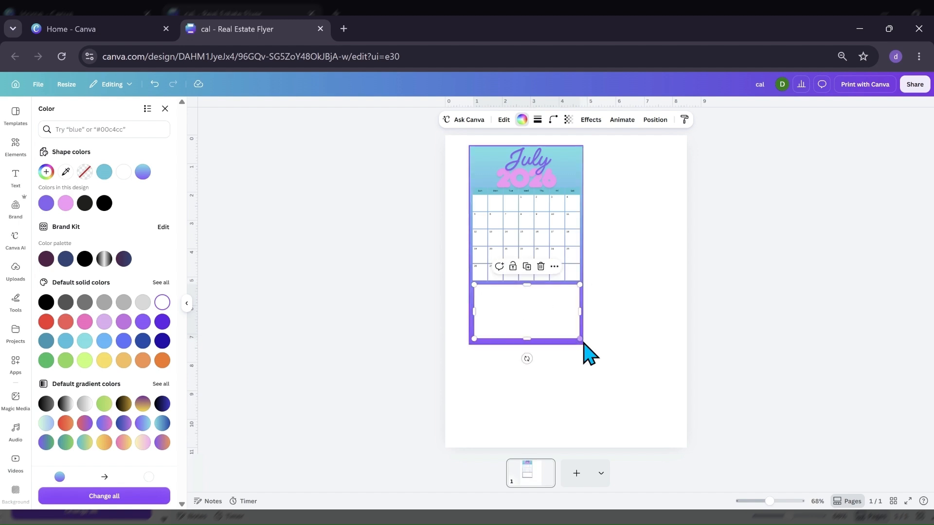
{"action": "left_click", "coordinate": [446, 317]}
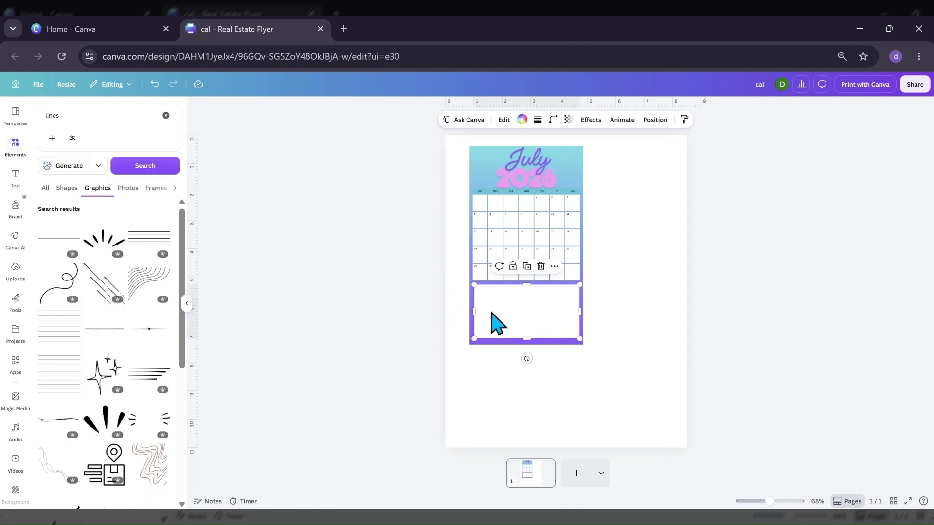
{"action": "left_click_drag", "start_coordinate": [491, 313], "coordinate": [490, 312]}
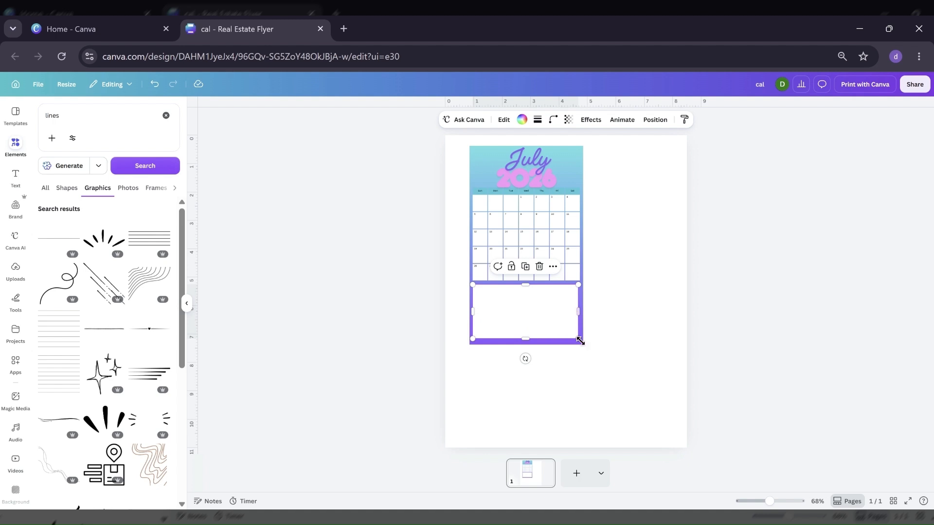
{"action": "left_click_drag", "start_coordinate": [580, 341], "coordinate": [581, 342]}
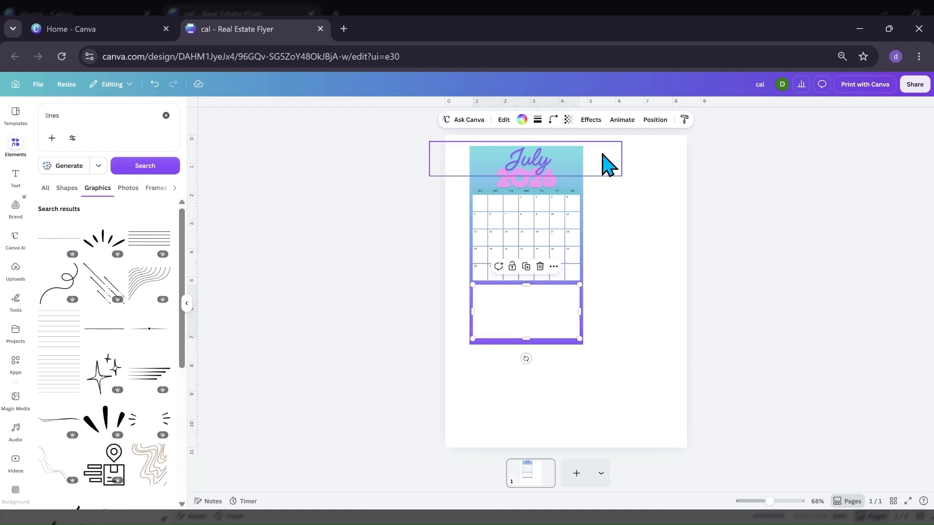
Bring the ruled lines in front of the white rectangle and place them on its left half, with a duplicate on the right half.
{"action": "left_click", "coordinate": [655, 121]}
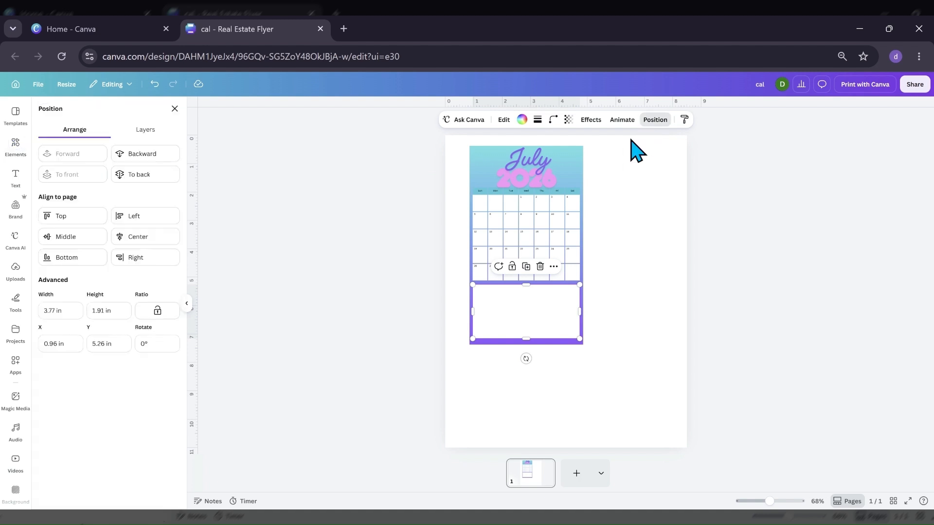
{"action": "left_click", "coordinate": [145, 130]}
{"action": "left_click_drag", "start_coordinate": [138, 272], "coordinate": [130, 176]}
{"action": "left_click_drag", "start_coordinate": [505, 310], "coordinate": [547, 311]}
{"action": "left_click", "coordinate": [523, 274]}
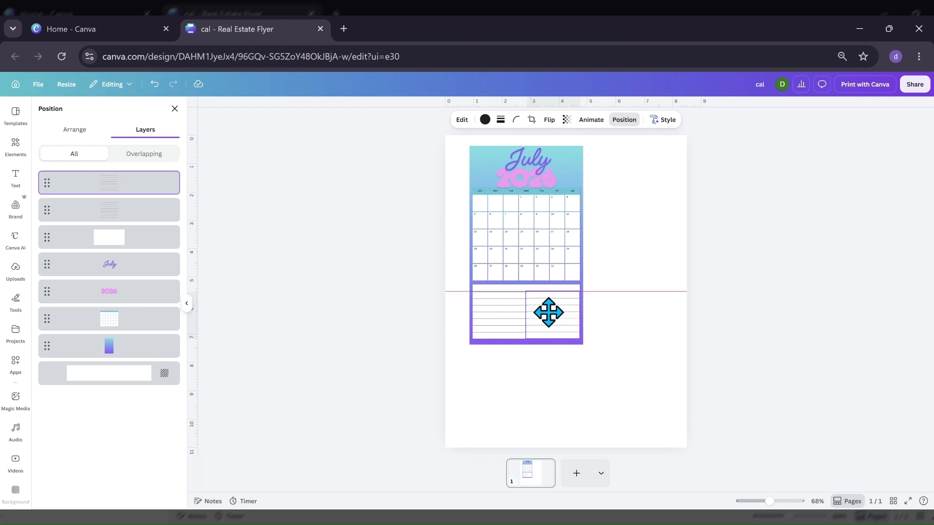
Line up the duplicated ruled lines with the first set on the right half of the white rectangle.
{"action": "left_click_drag", "start_coordinate": [548, 312], "coordinate": [548, 312]}
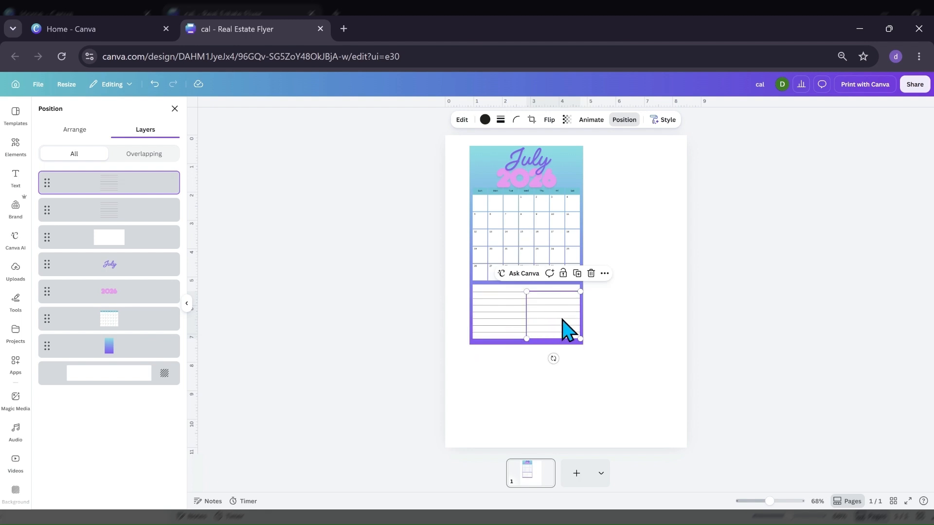
{"action": "left_click", "coordinate": [610, 325]}
{"action": "left_click", "coordinate": [543, 325]}
Duplicate the July heading and change the copy's text to "notes".
{"action": "left_click", "coordinate": [518, 165]}
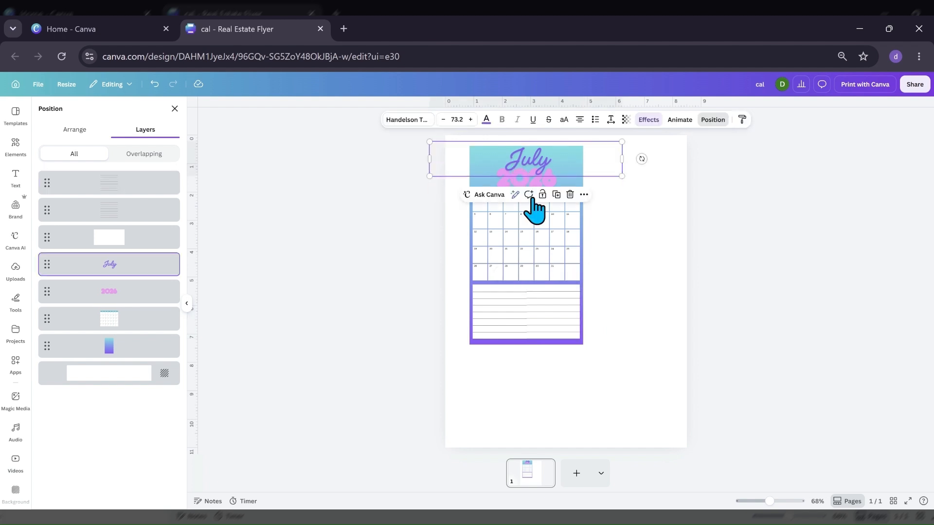
{"action": "left_click", "coordinate": [555, 194]}
{"action": "double_click", "coordinate": [529, 163]}
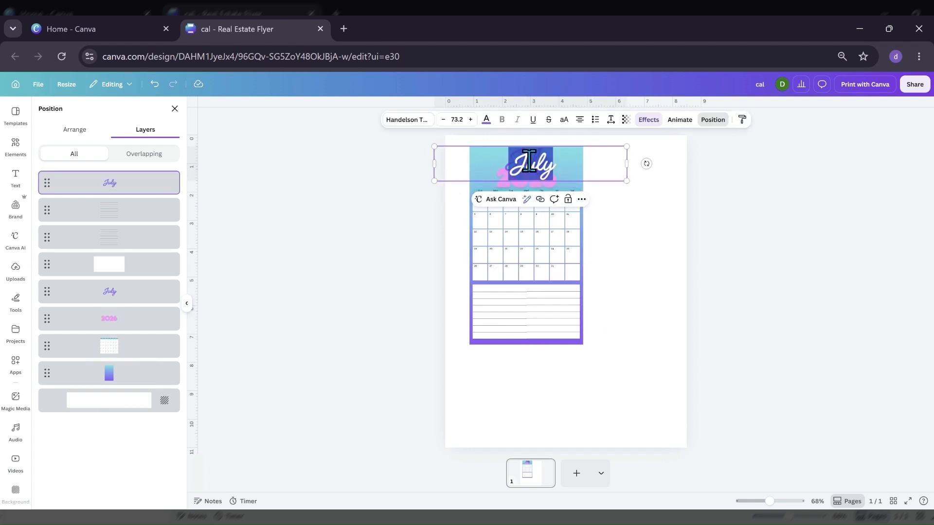
{"action": "type", "text": "notes"}
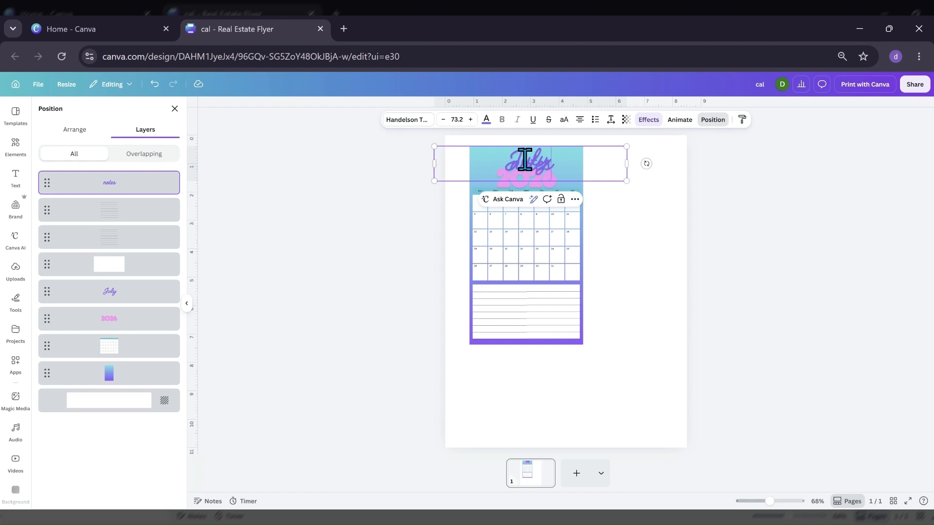
Color the "notes" text black and shrink it to font size 23.
{"action": "left_click_drag", "start_coordinate": [563, 167], "coordinate": [508, 161]}
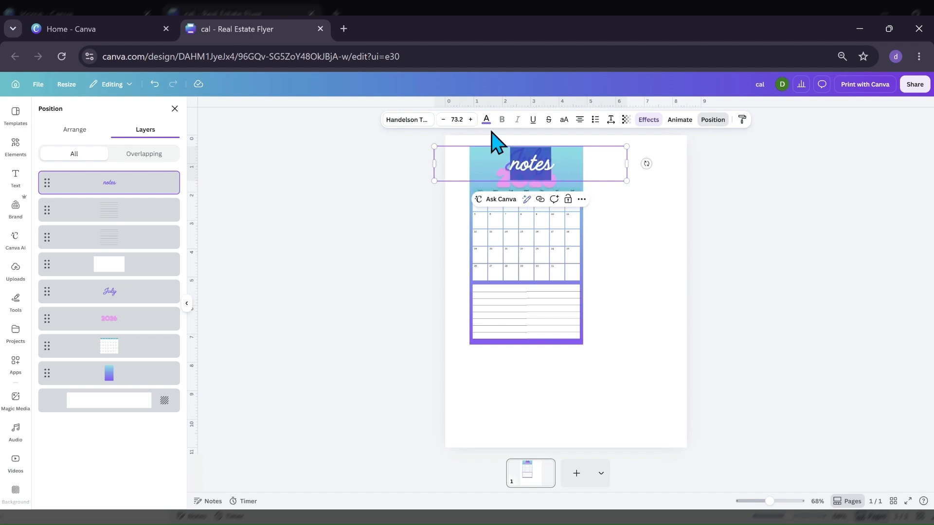
{"action": "left_click", "coordinate": [486, 119]}
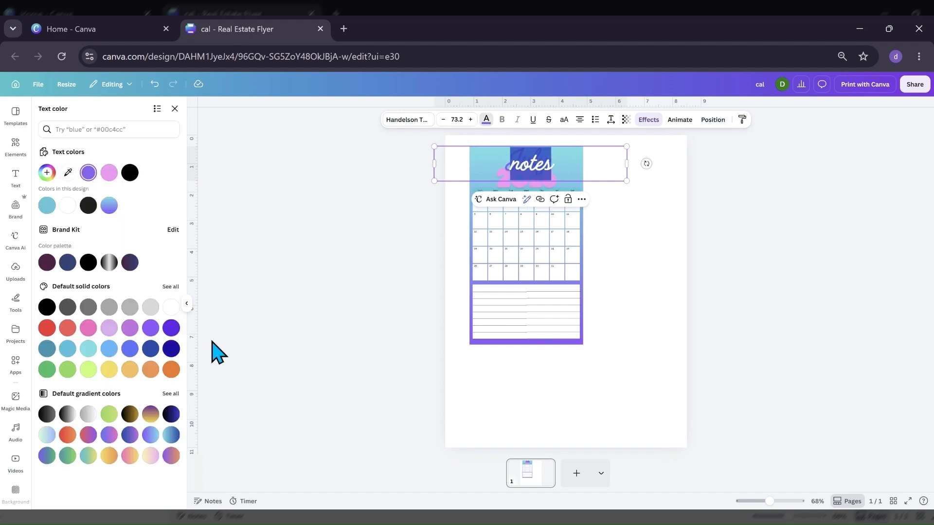
{"action": "left_click", "coordinate": [46, 302]}
{"action": "left_click_drag", "start_coordinate": [626, 180], "coordinate": [495, 157]}
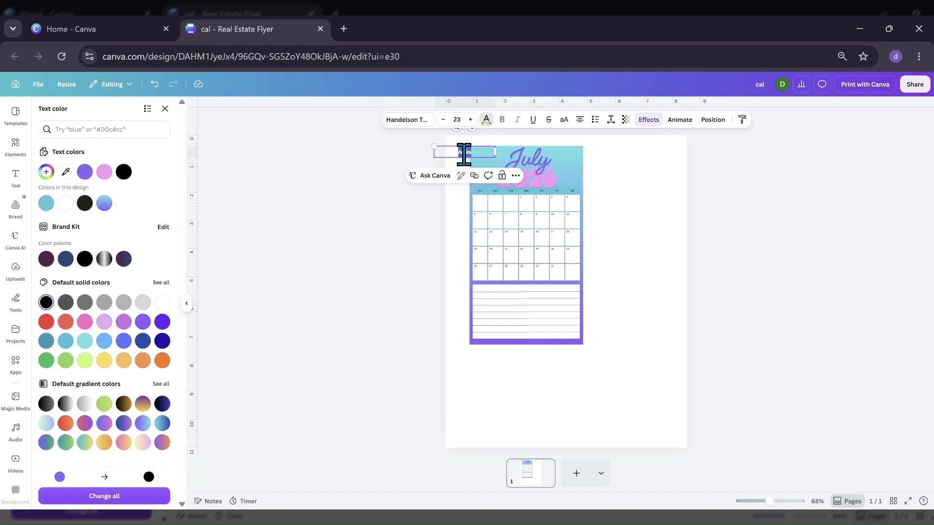
{"action": "left_click", "coordinate": [390, 159]}
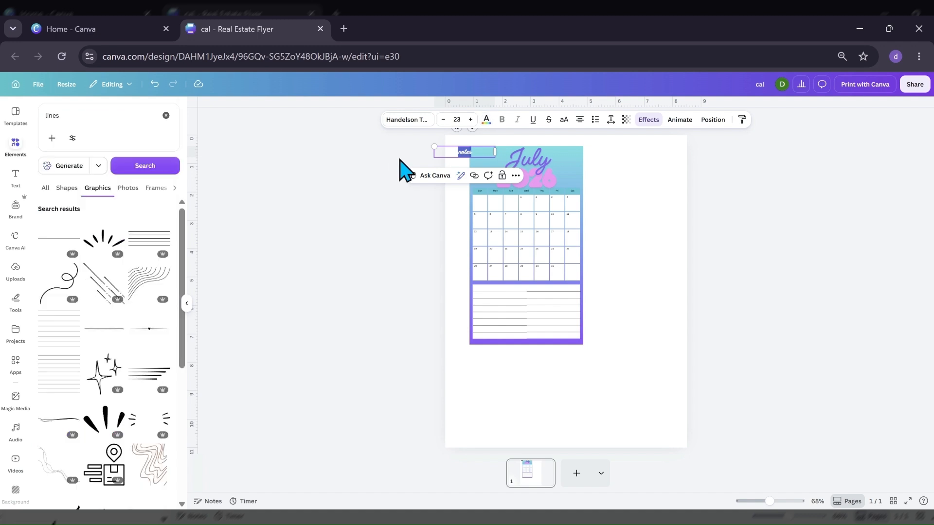
{"action": "left_click", "coordinate": [400, 161]}
Place the "notes" label in the upper-left corner of the white lined area beneath the calendar.
{"action": "left_click_drag", "start_coordinate": [468, 152], "coordinate": [482, 294]}
{"action": "left_click", "coordinate": [400, 313]}
{"action": "left_click", "coordinate": [479, 290]}
{"action": "left_click", "coordinate": [429, 300]}
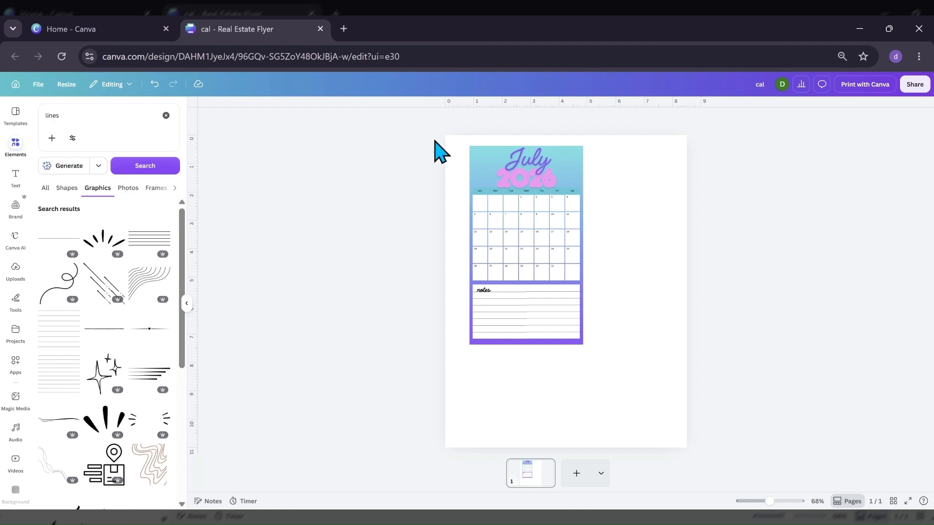
Duplicate the entire July calendar design and move the copy onto a new second page.
{"action": "left_click_drag", "start_coordinate": [435, 140], "coordinate": [597, 361]}
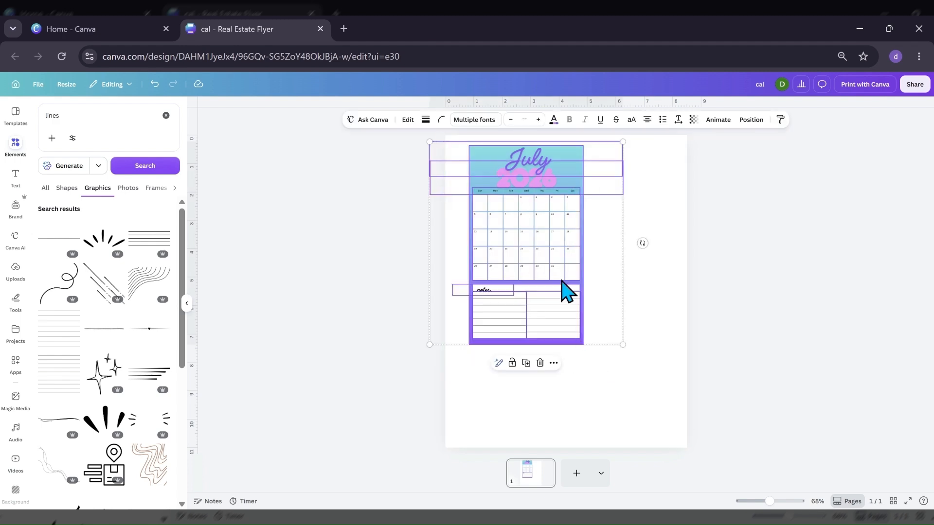
{"action": "left_click", "coordinate": [529, 368]}
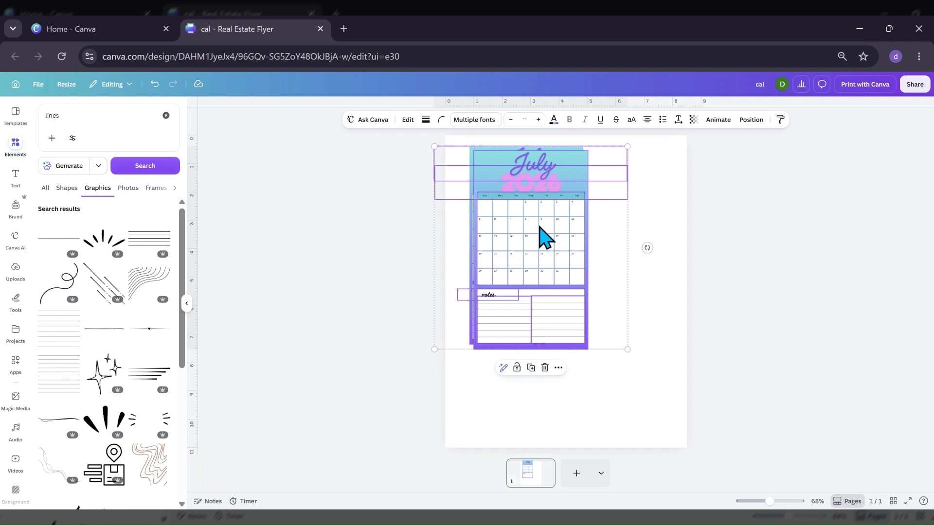
{"action": "left_click_drag", "start_coordinate": [540, 226], "coordinate": [585, 491]}
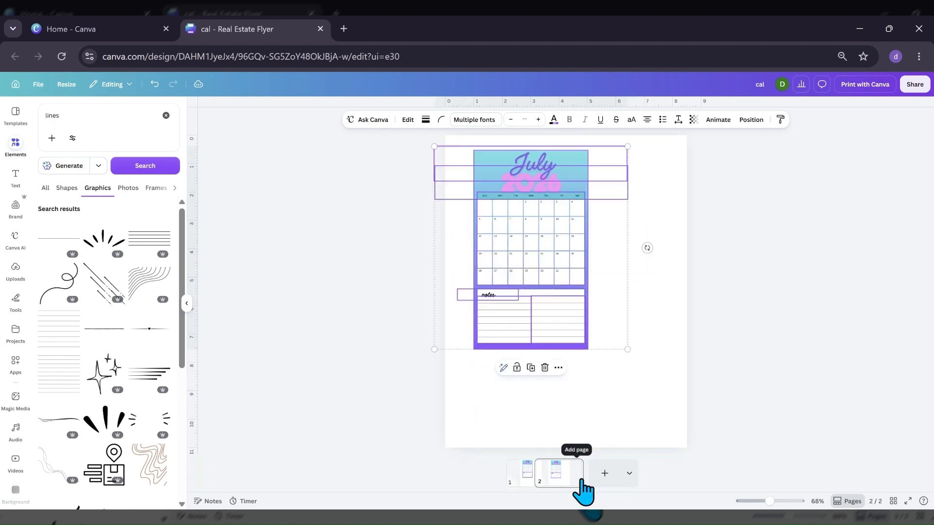
{"action": "left_click", "coordinate": [693, 234]}
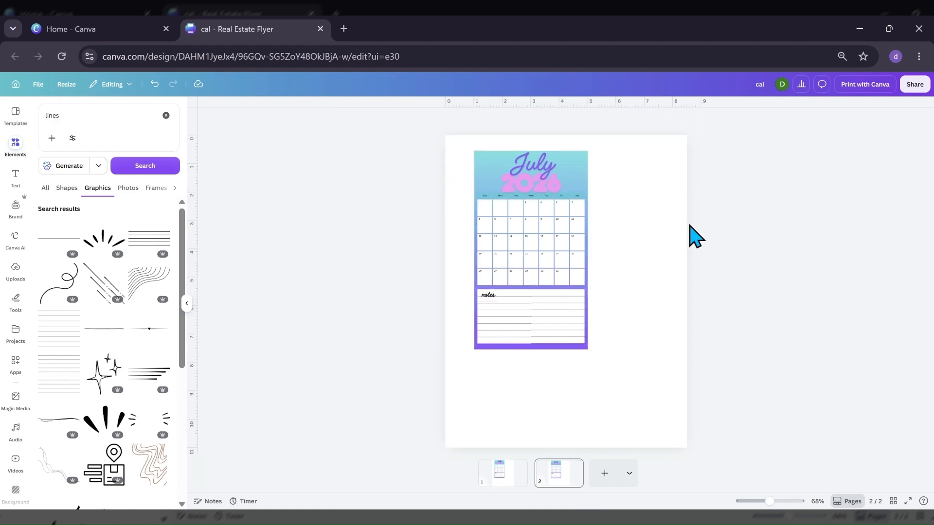
Change the calendar grid on page 2 to August 2026 and update it.
{"action": "left_click", "coordinate": [551, 256]}
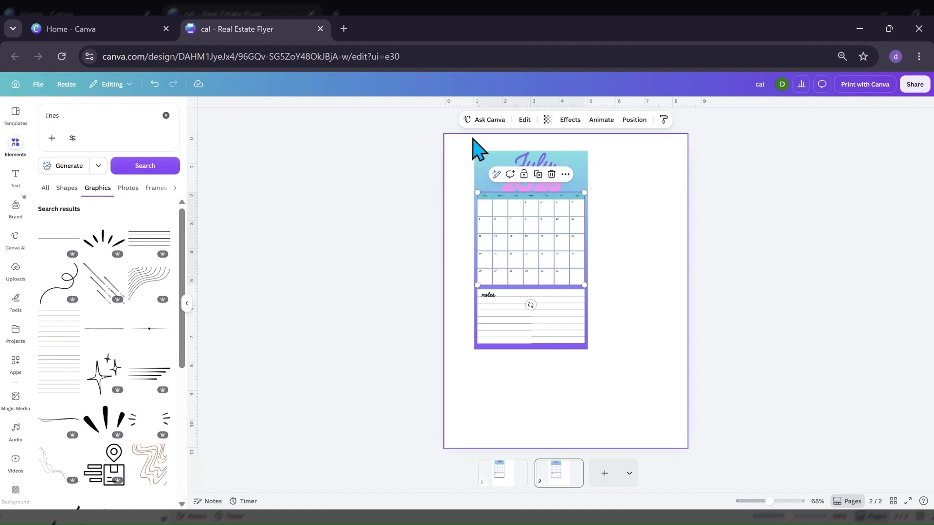
{"action": "left_click", "coordinate": [526, 120]}
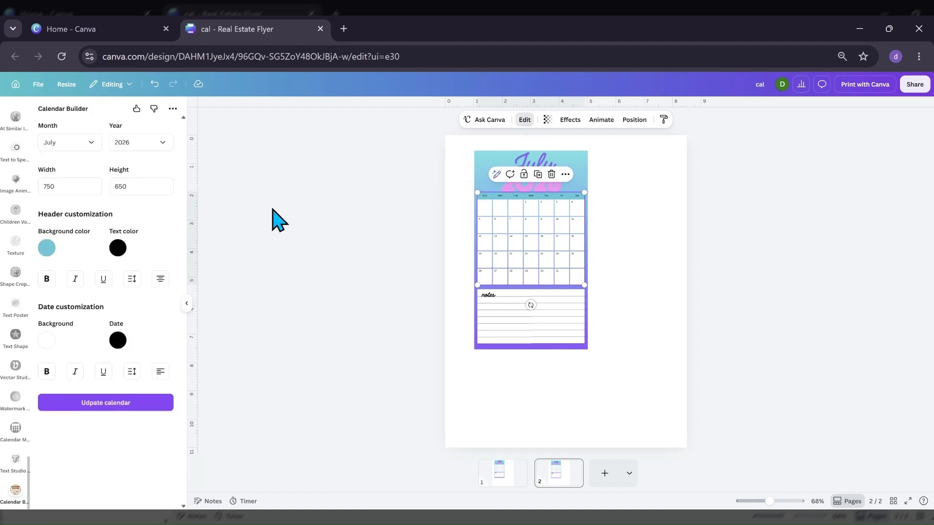
{"action": "left_click", "coordinate": [92, 145]}
{"action": "scroll", "coordinate": [83, 246], "scroll_direction": "down", "scroll_amount": 2}
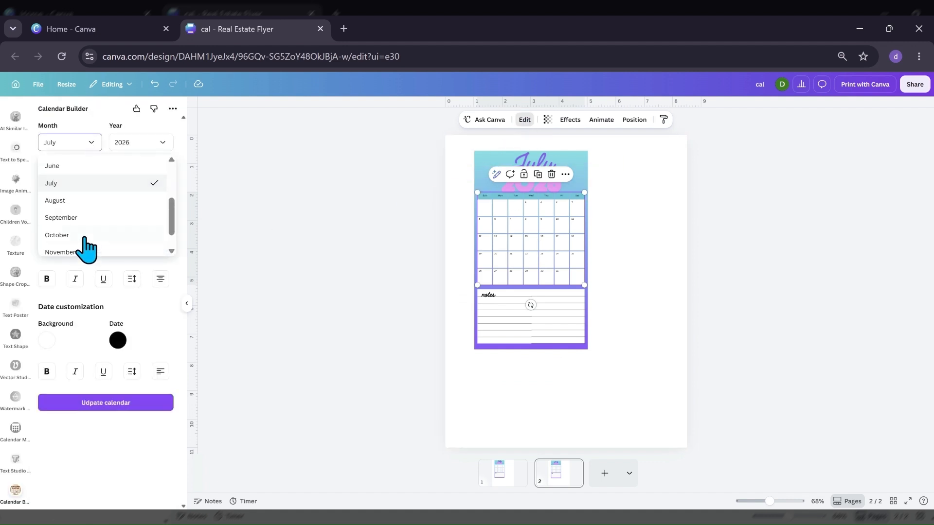
{"action": "left_click", "coordinate": [82, 204]}
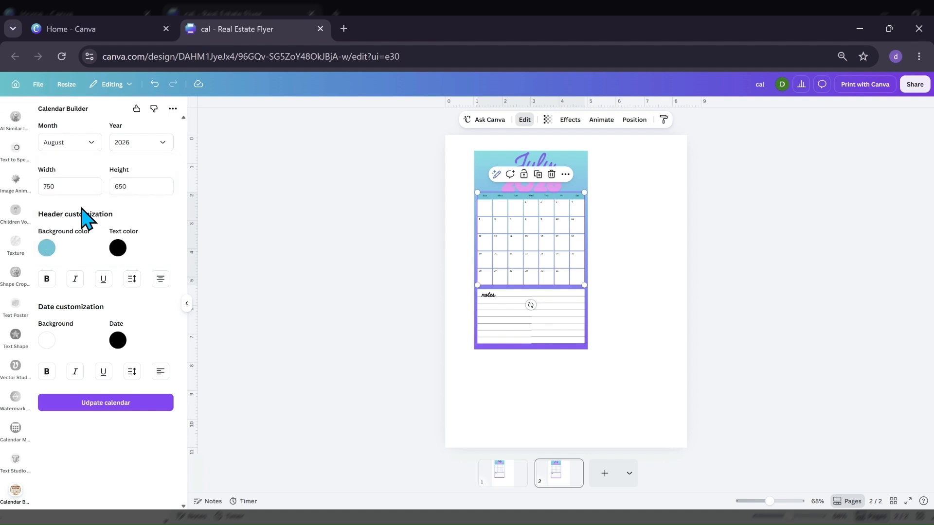
{"action": "left_click", "coordinate": [61, 403]}
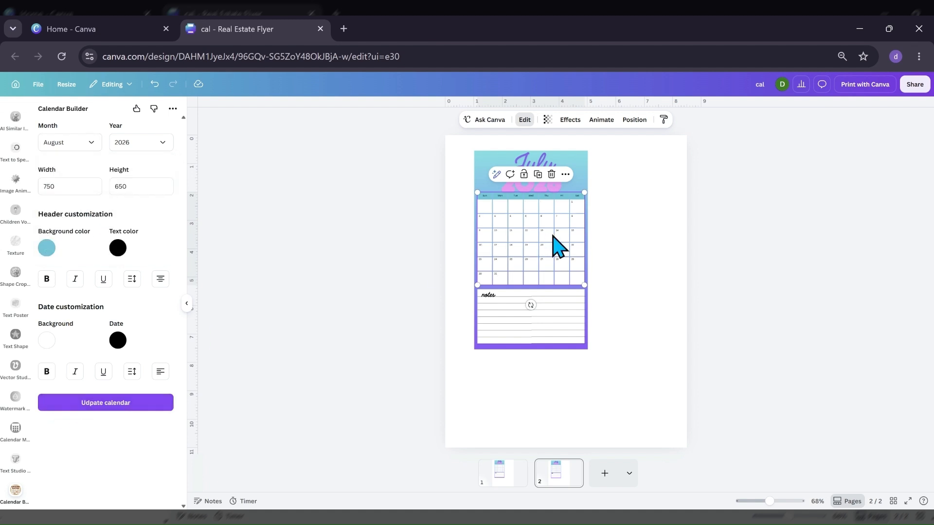
Replace the July heading on page 2 with "August".
{"action": "left_click", "coordinate": [531, 161]}
{"action": "left_click", "coordinate": [531, 160]}
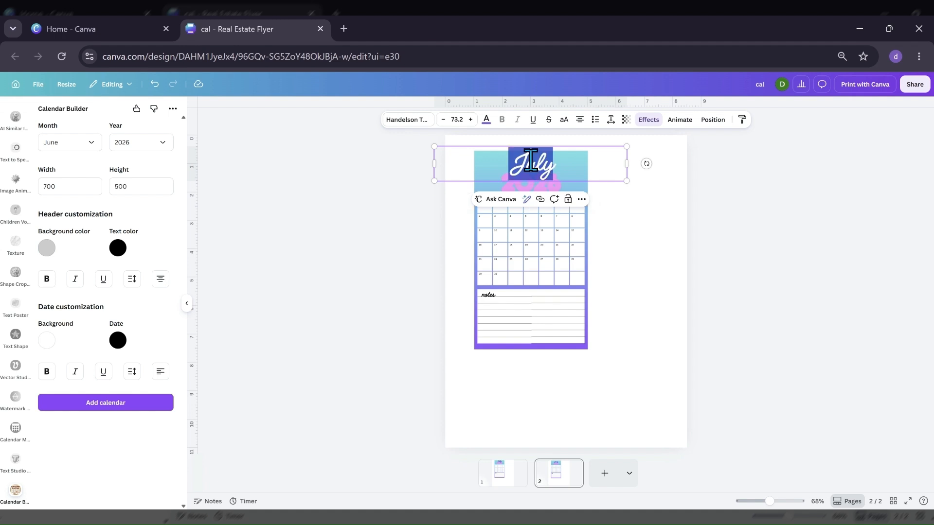
{"action": "type", "text": "A"}
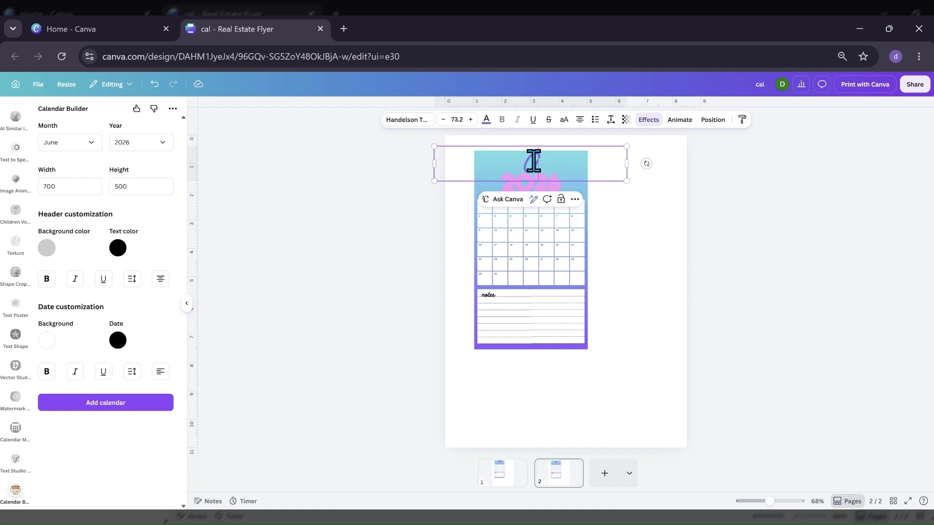
{"action": "type", "text": "ugust"}
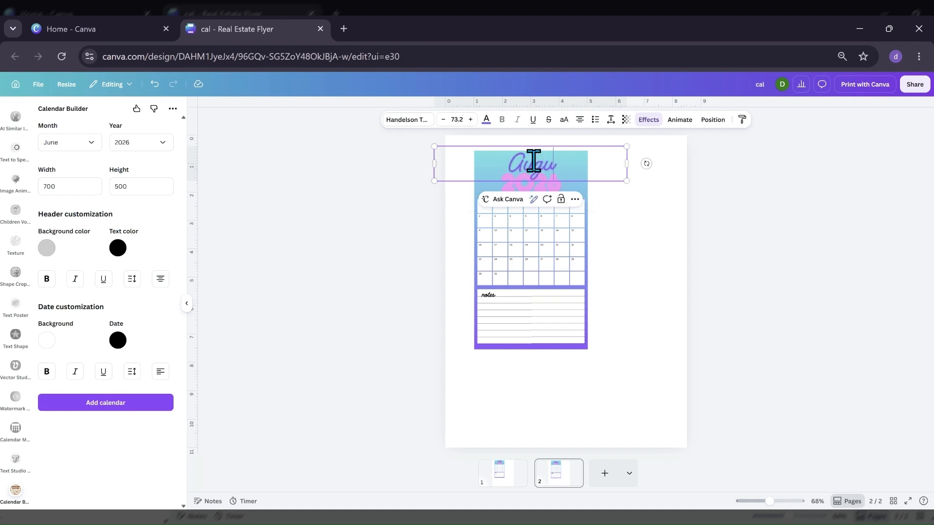
{"action": "left_click", "coordinate": [676, 286]}
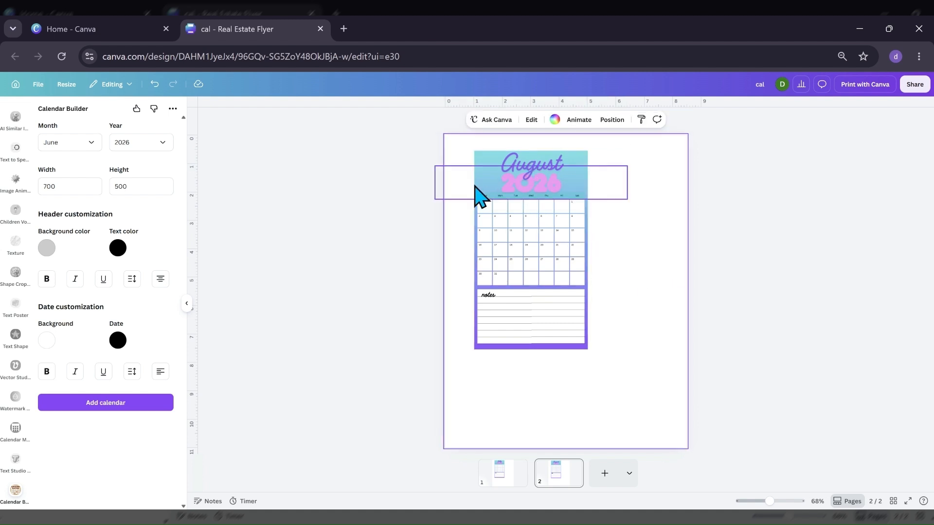
Fill page 2's background rectangle with the red-orange gradient, running vertically with orange at the top and red at the bottom.
{"action": "left_click", "coordinate": [611, 120]}
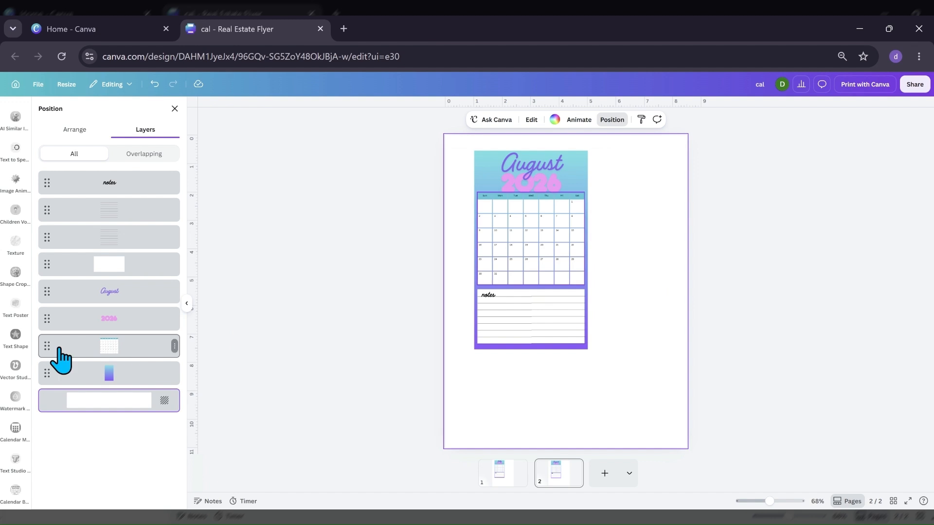
{"action": "left_click", "coordinate": [80, 373]}
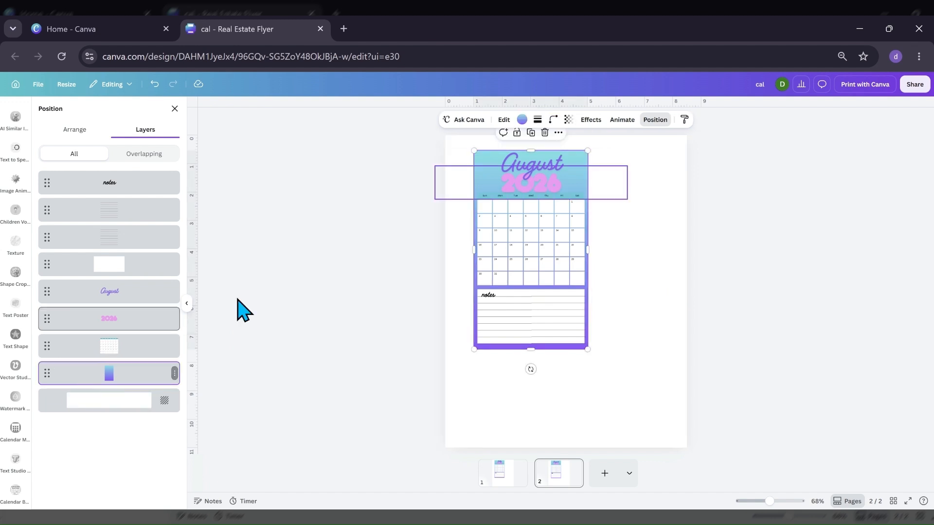
{"action": "left_click", "coordinate": [522, 120]}
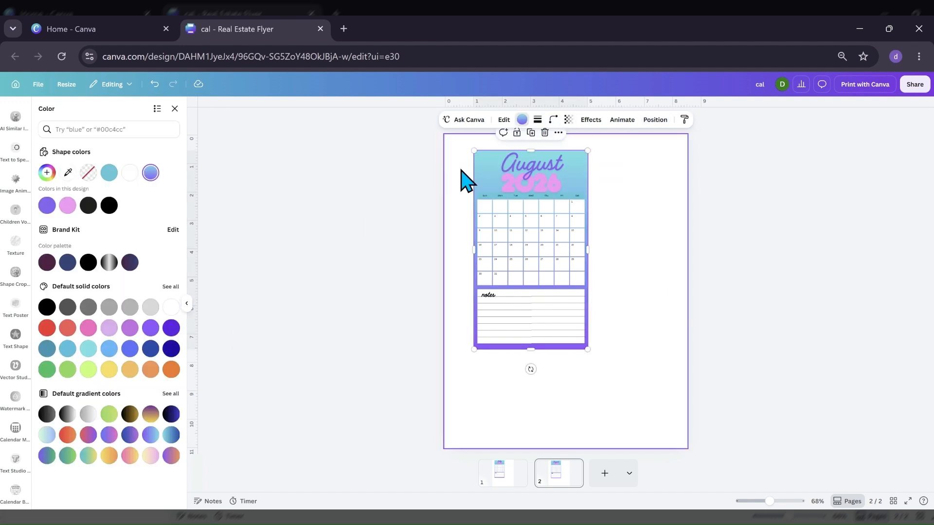
{"action": "left_click", "coordinate": [68, 436]}
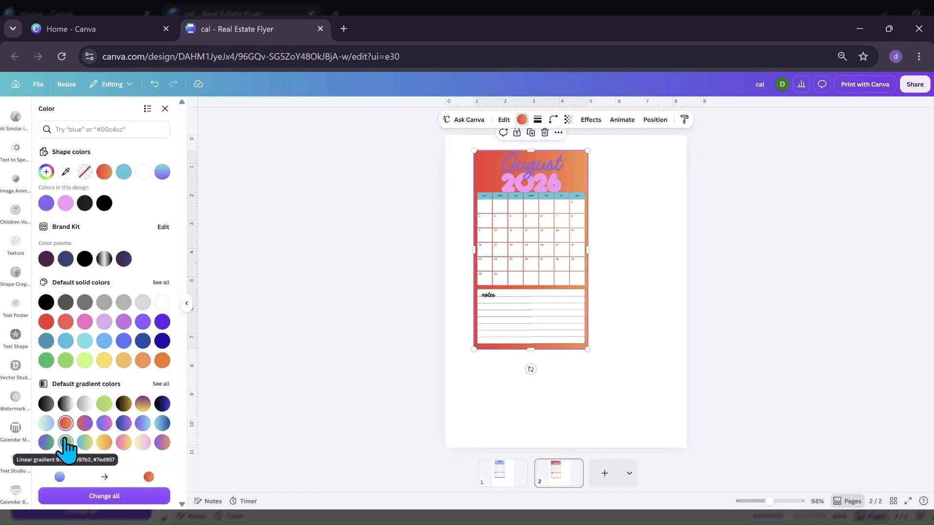
{"action": "left_click", "coordinate": [46, 172]}
{"action": "left_click", "coordinate": [83, 264]}
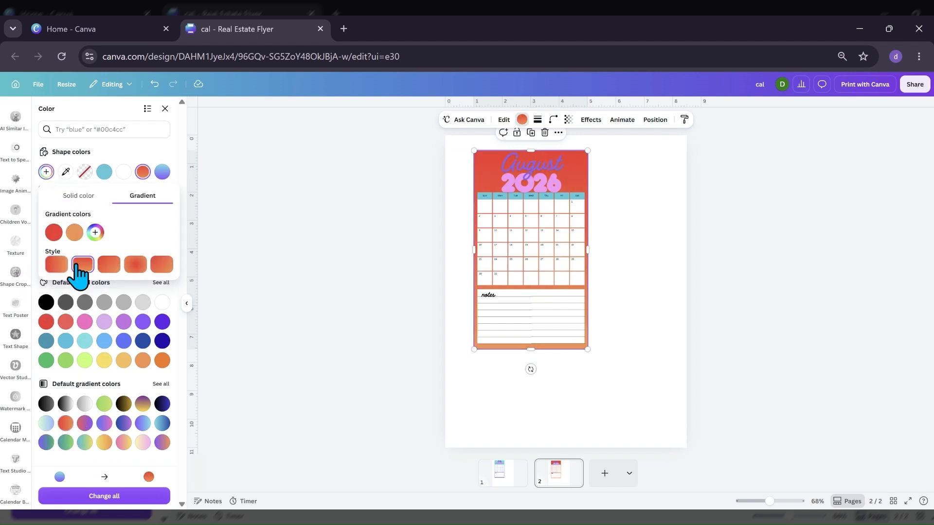
{"action": "left_click_drag", "start_coordinate": [54, 232], "coordinate": [93, 236]}
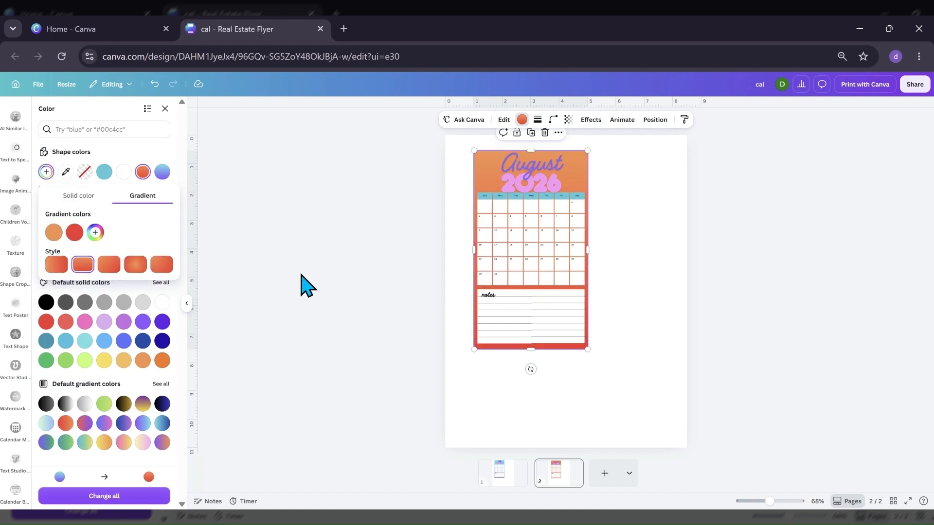
Recolor the August heading with the red sampled from the lower edge of the gradient rectangle.
{"action": "left_click", "coordinate": [529, 168]}
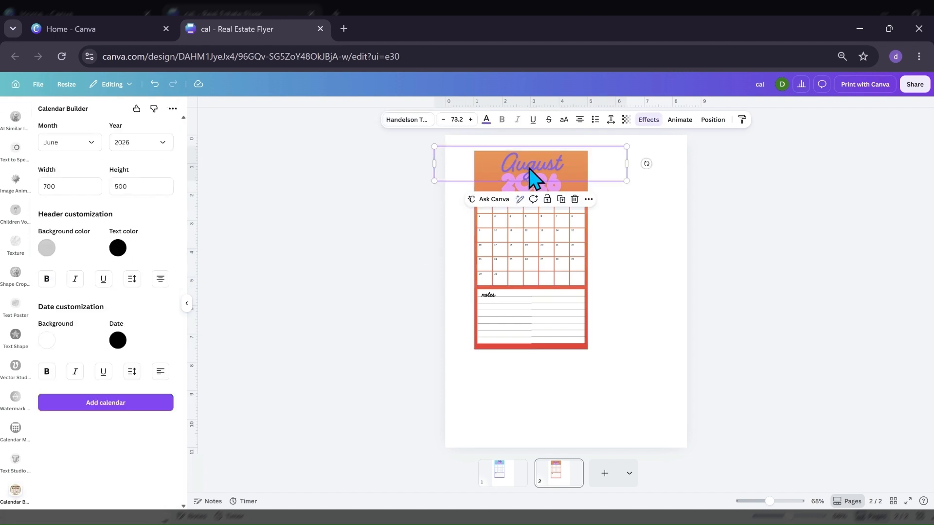
{"action": "double_click", "coordinate": [530, 168]}
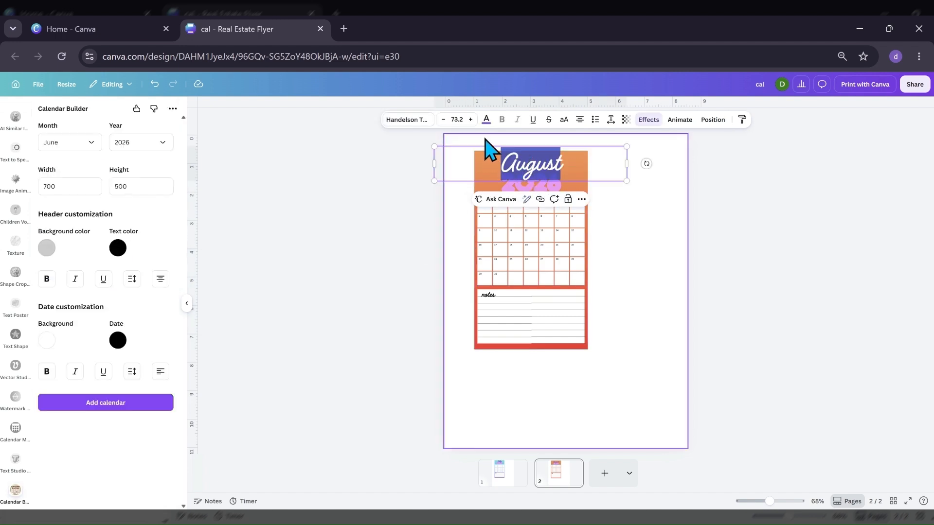
{"action": "left_click", "coordinate": [486, 119]}
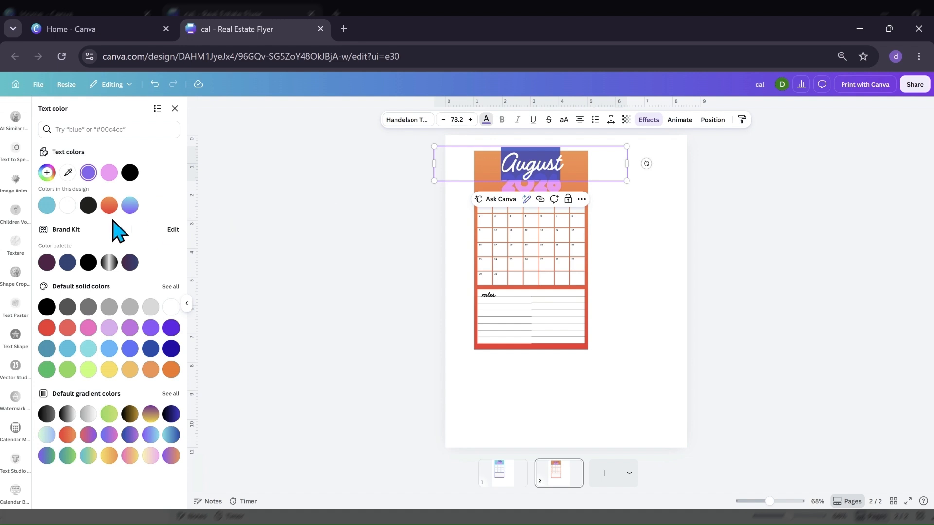
{"action": "left_click", "coordinate": [46, 173]}
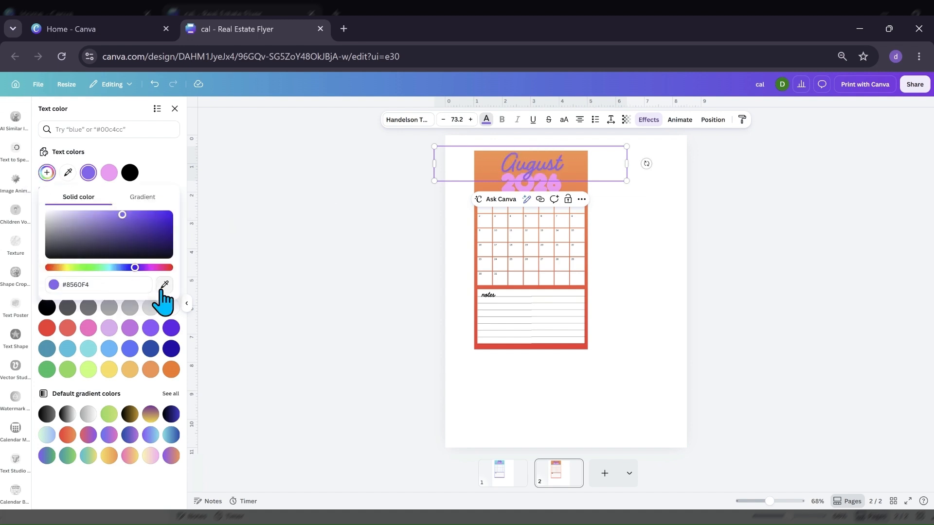
{"action": "left_click", "coordinate": [300, 338]}
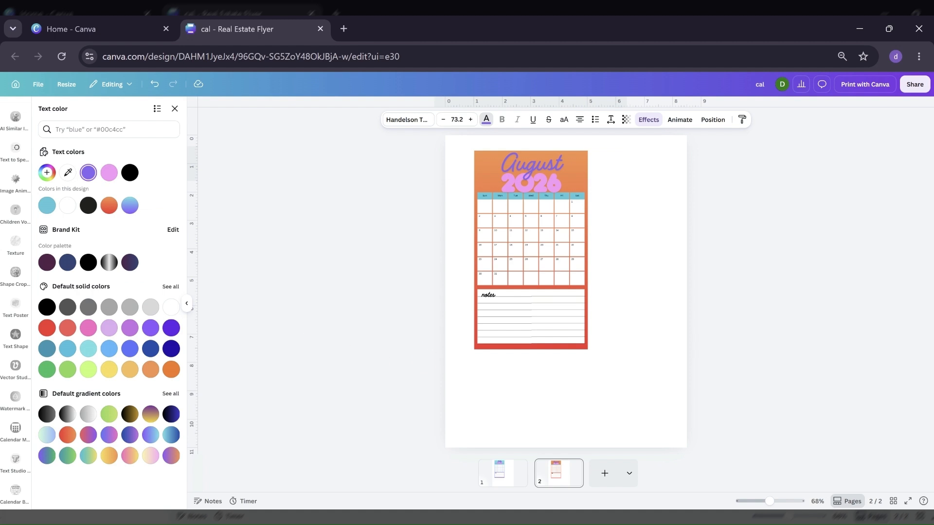
{"action": "left_click", "coordinate": [483, 346]}
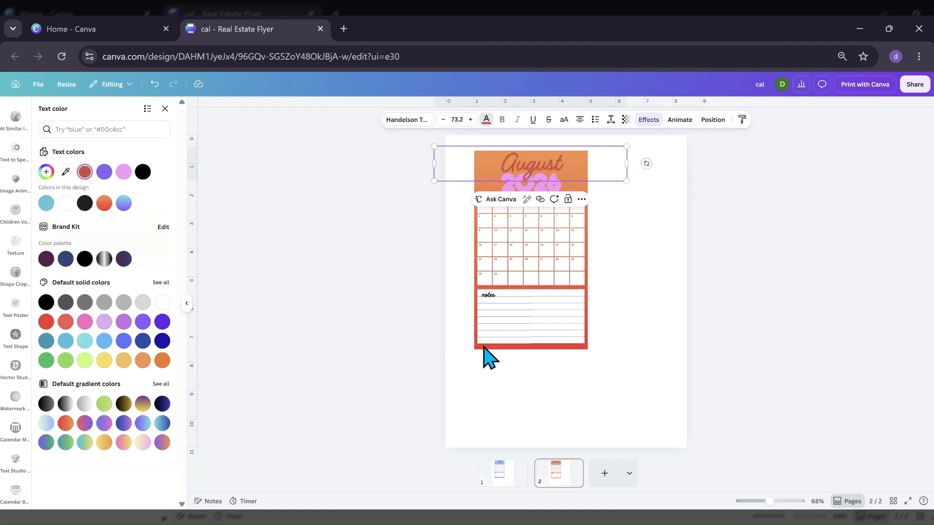
Recolor the 2026 heading on page 2 with the yellow from the default solid colors.
{"action": "left_click", "coordinate": [531, 196]}
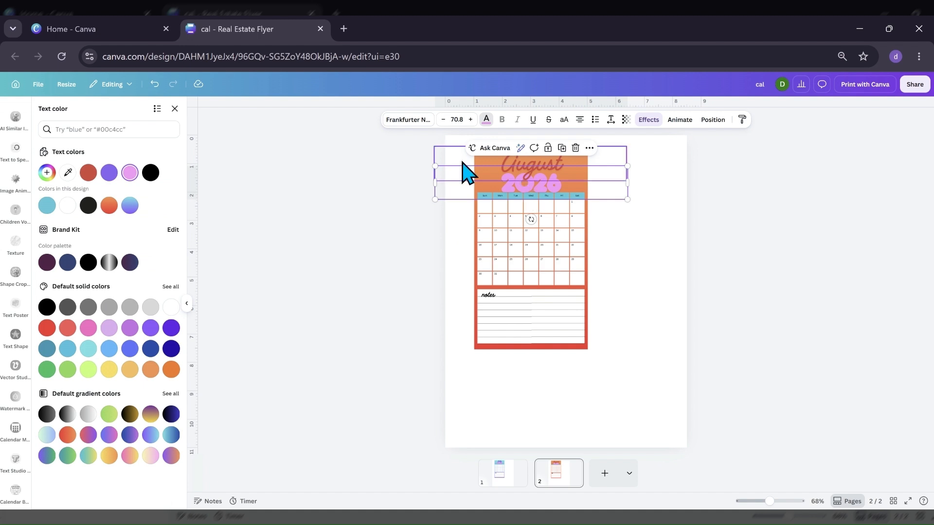
{"action": "left_click", "coordinate": [485, 120]}
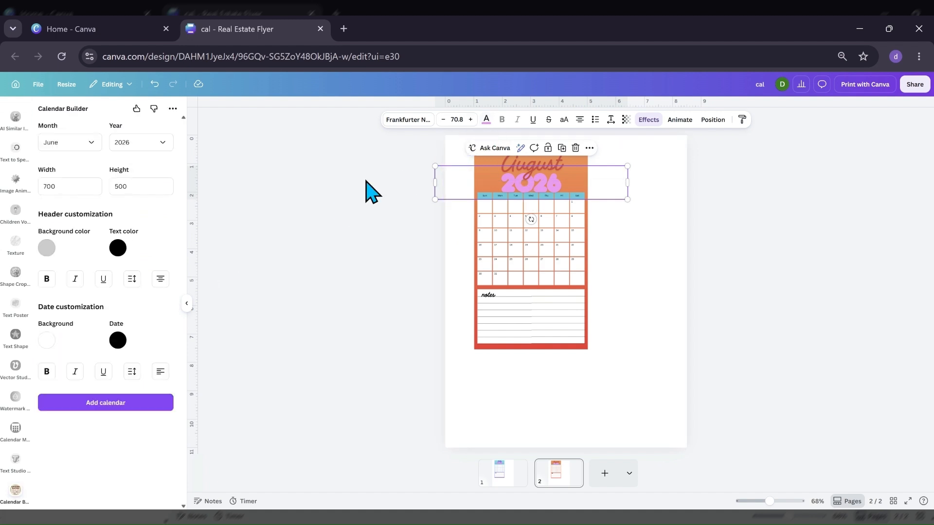
{"action": "double_click", "coordinate": [511, 182]}
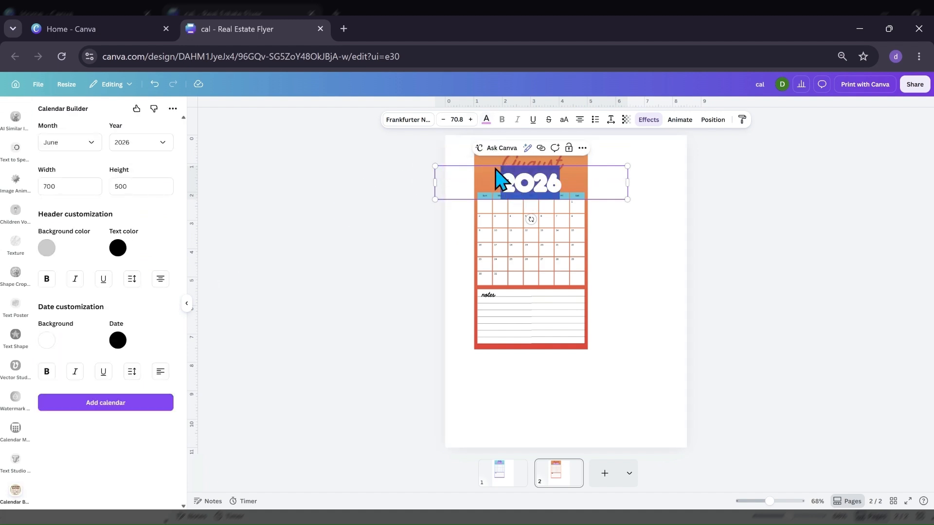
{"action": "left_click", "coordinate": [485, 119]}
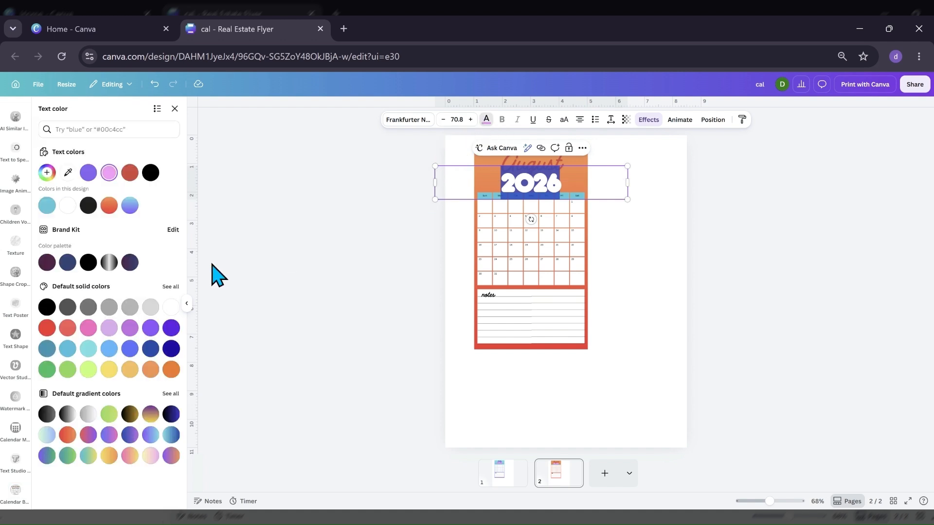
{"action": "left_click", "coordinate": [108, 371]}
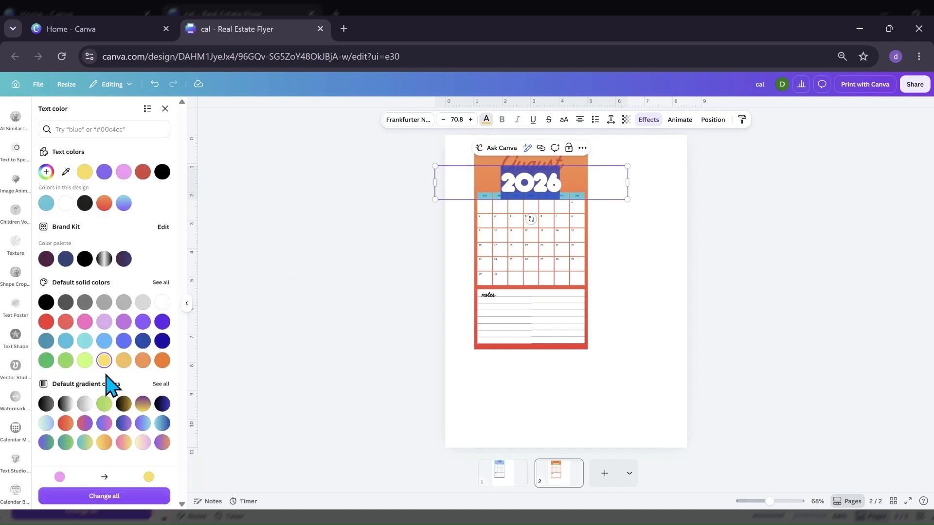
{"action": "key", "text": "Escape"}
{"action": "key", "text": "Escape"}
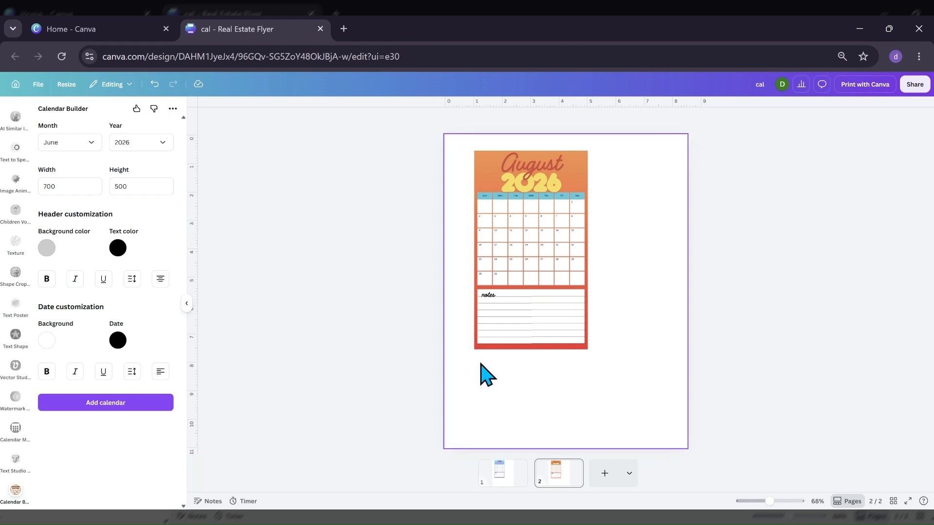
Set the header background of page 2's calendar grid to orange #DB7534 and update the calendar.
{"action": "left_click", "coordinate": [551, 217]}
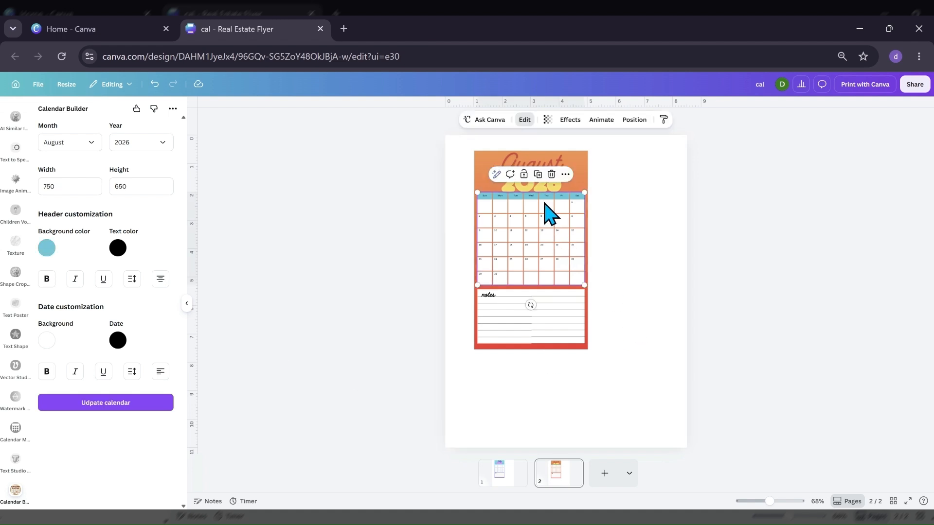
{"action": "left_click", "coordinate": [47, 248]}
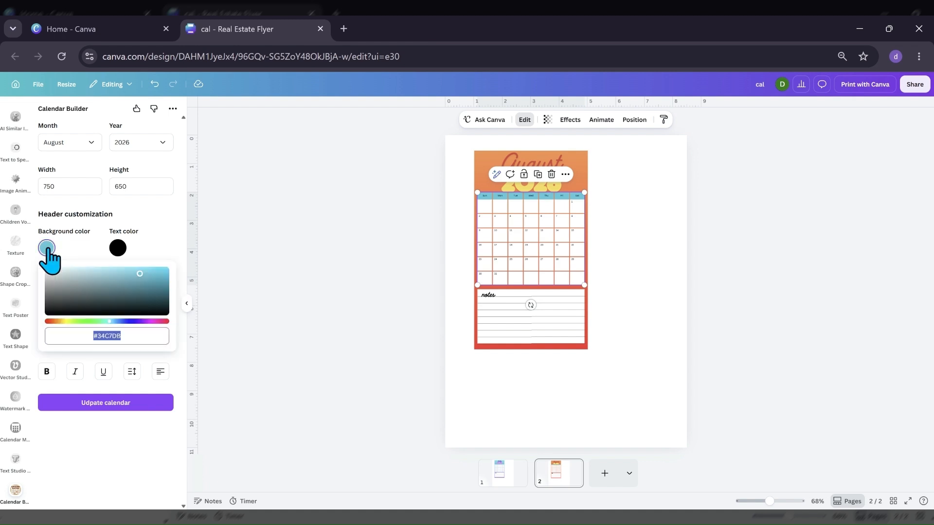
{"action": "left_click", "coordinate": [54, 322]}
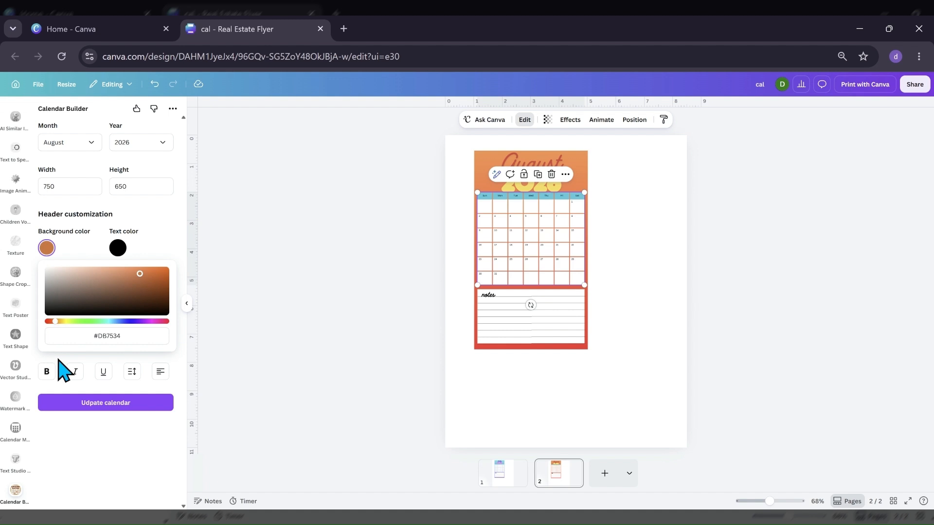
{"action": "left_click", "coordinate": [66, 403]}
{"action": "left_click", "coordinate": [299, 335]}
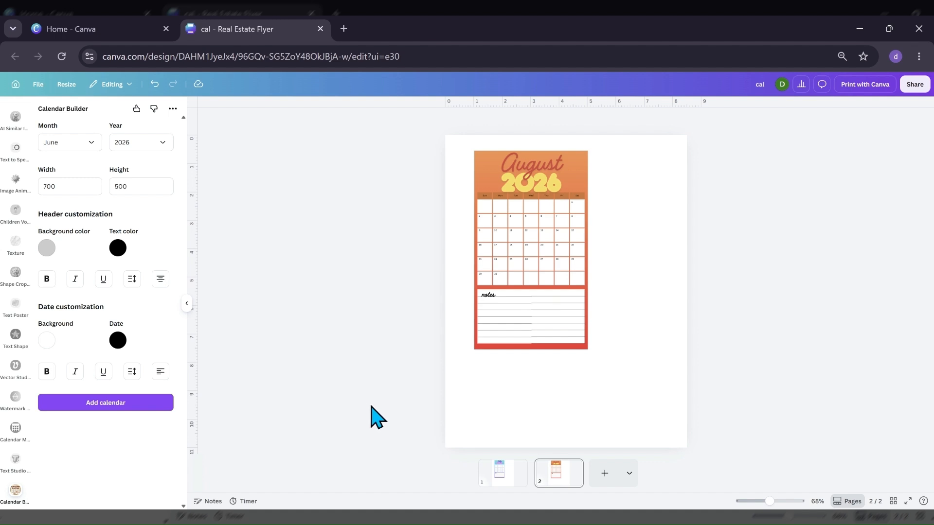
Duplicate the August calendar page as page 3.
{"action": "right_click", "coordinate": [578, 475]}
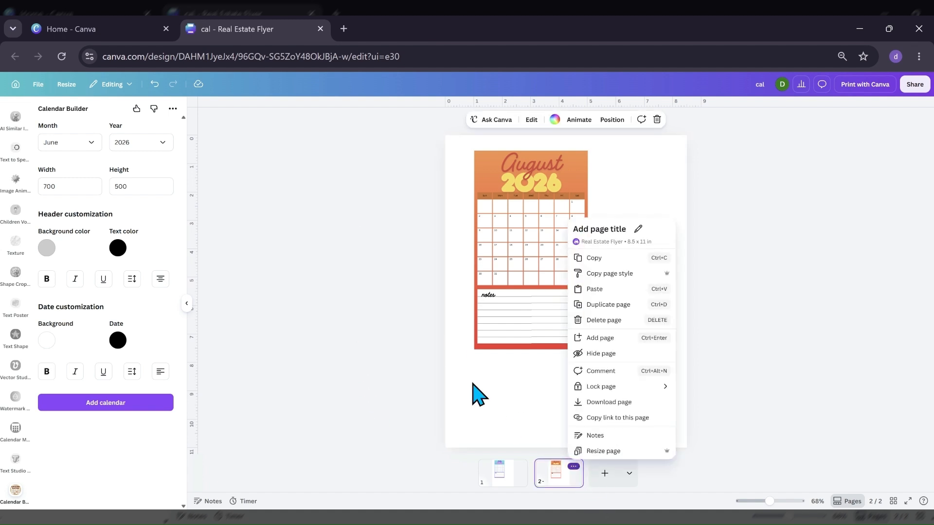
{"action": "left_click", "coordinate": [590, 306]}
{"action": "left_click", "coordinate": [517, 165]}
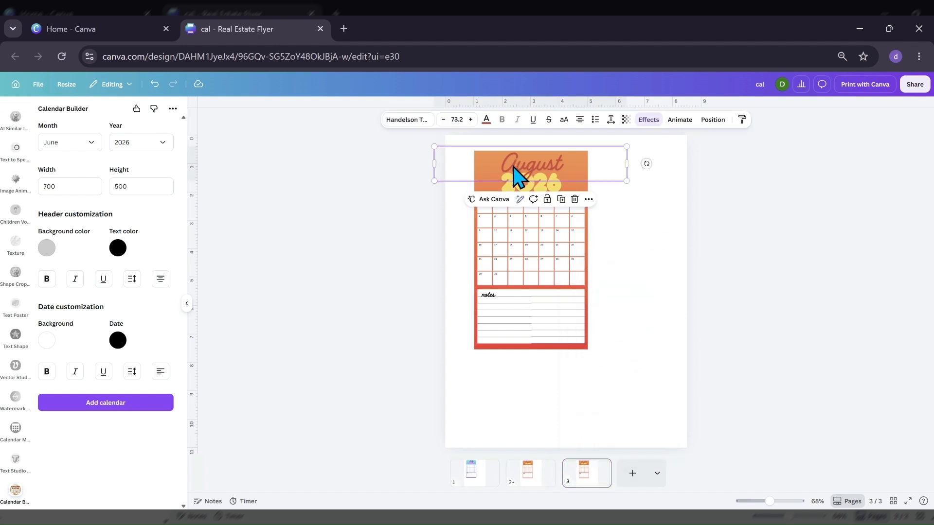
Try to switch the calendar grid on page 3 to September 2026.
{"action": "left_click", "coordinate": [496, 238]}
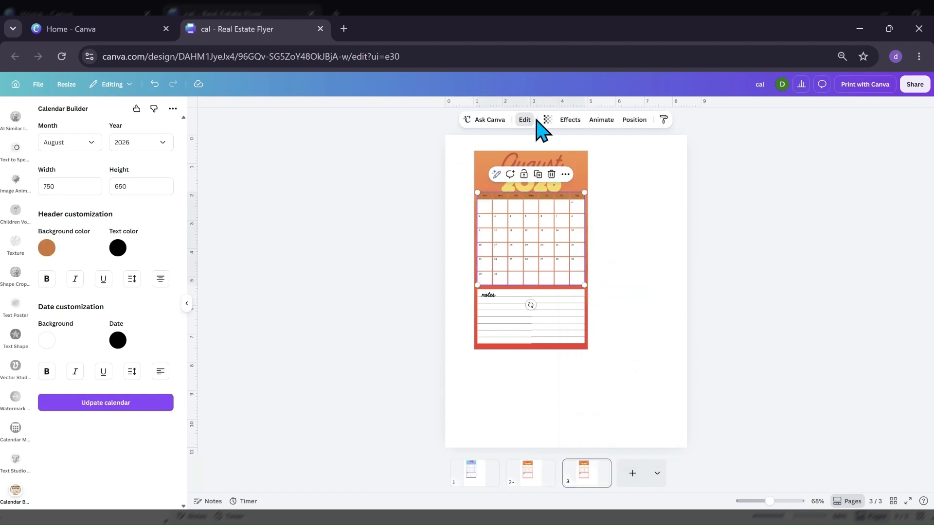
{"action": "left_click", "coordinate": [97, 146]}
{"action": "scroll", "coordinate": [100, 216], "scroll_direction": "down", "scroll_amount": 3}
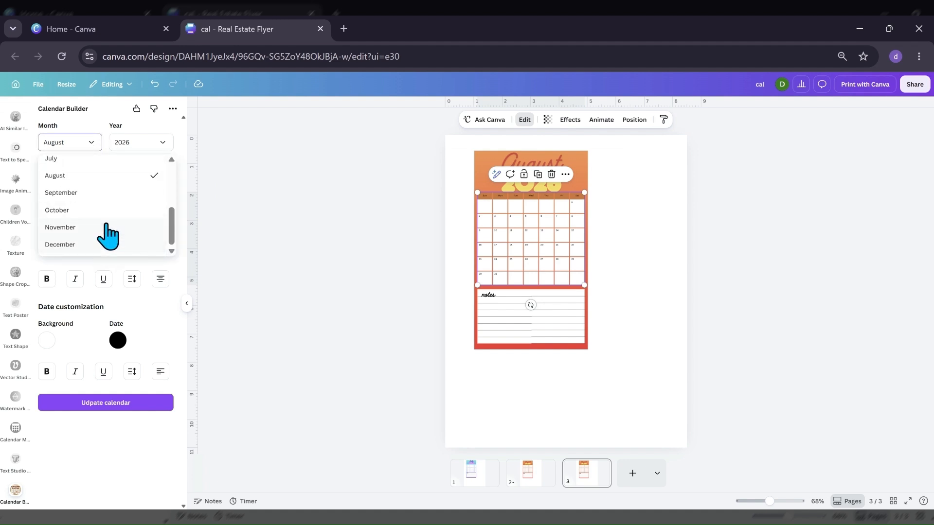
{"action": "left_click", "coordinate": [105, 194]}
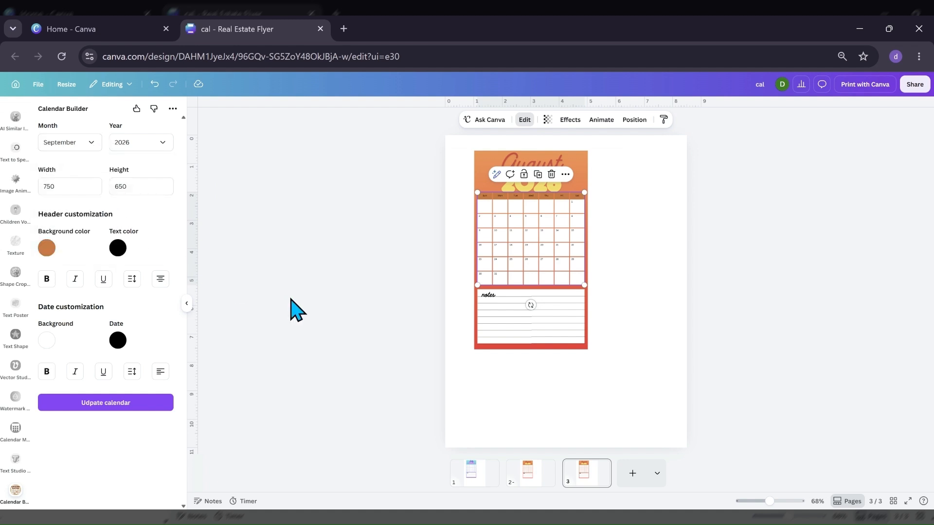
{"action": "left_click", "coordinate": [536, 419]}
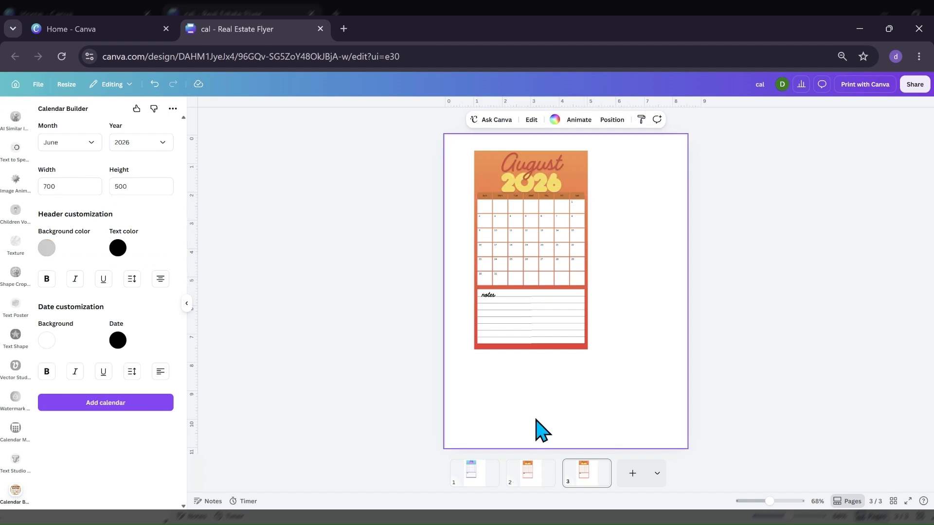